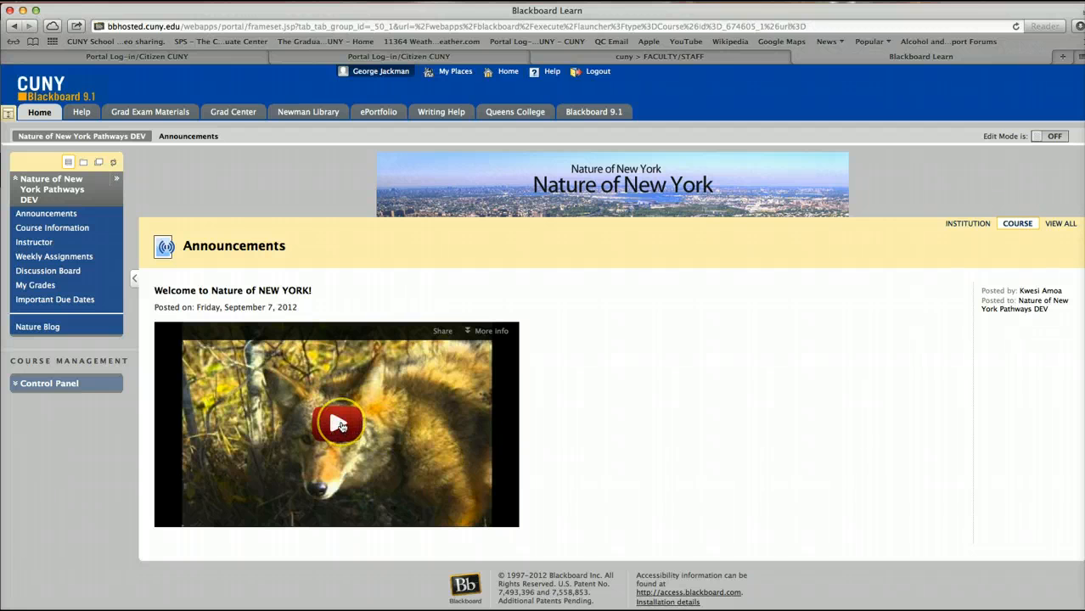
# Step: Play the Nature of New York Introduction video in the welcome announcement briefly, pausing it after the first seconds
pyautogui.click(339, 426)
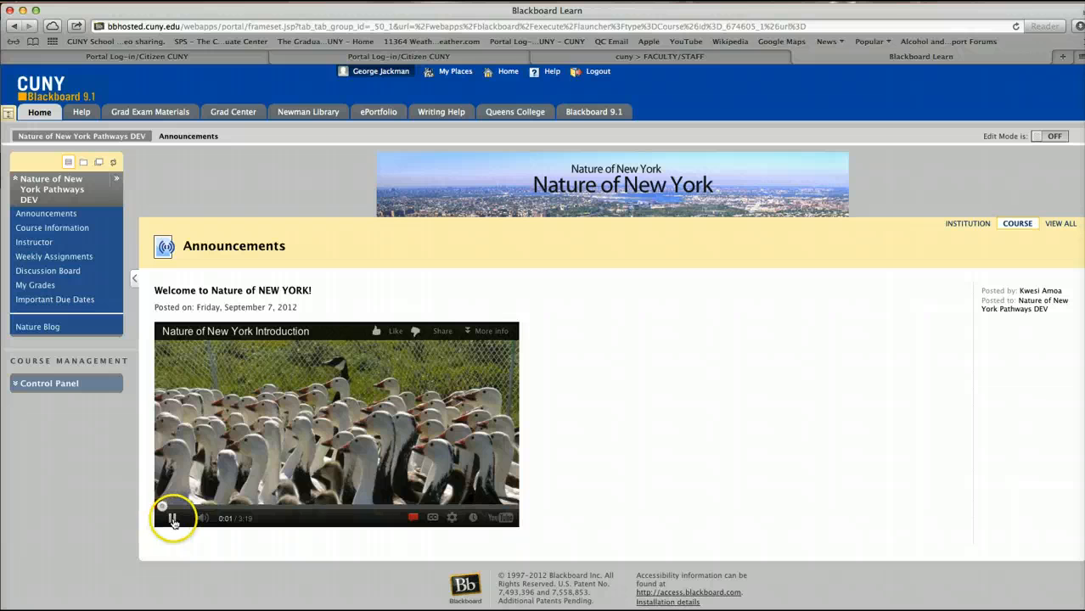
pyautogui.click(173, 520)
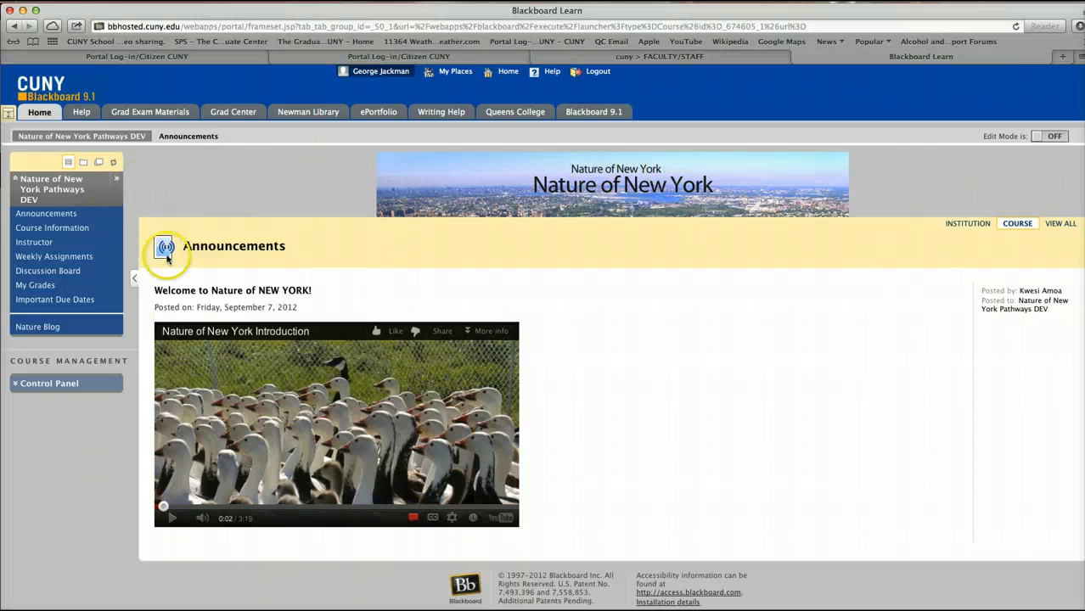
# Step: Open the Course Information page and review the syllabus attachment, the course navigation video and the Field Trip Alternative options
pyautogui.click(26, 228)
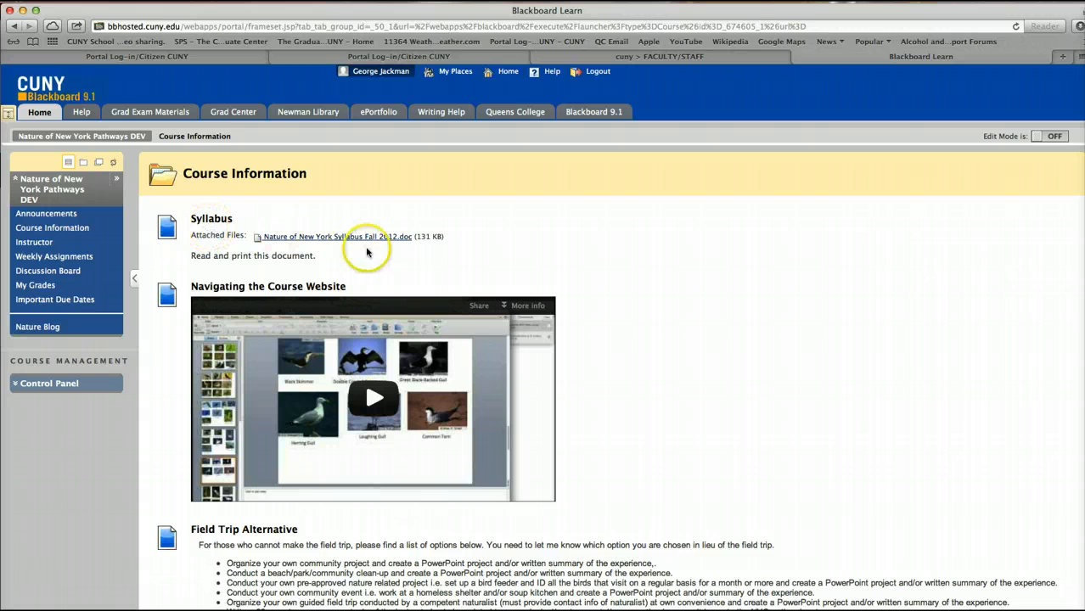
pyautogui.scroll(-5, 367, 252)
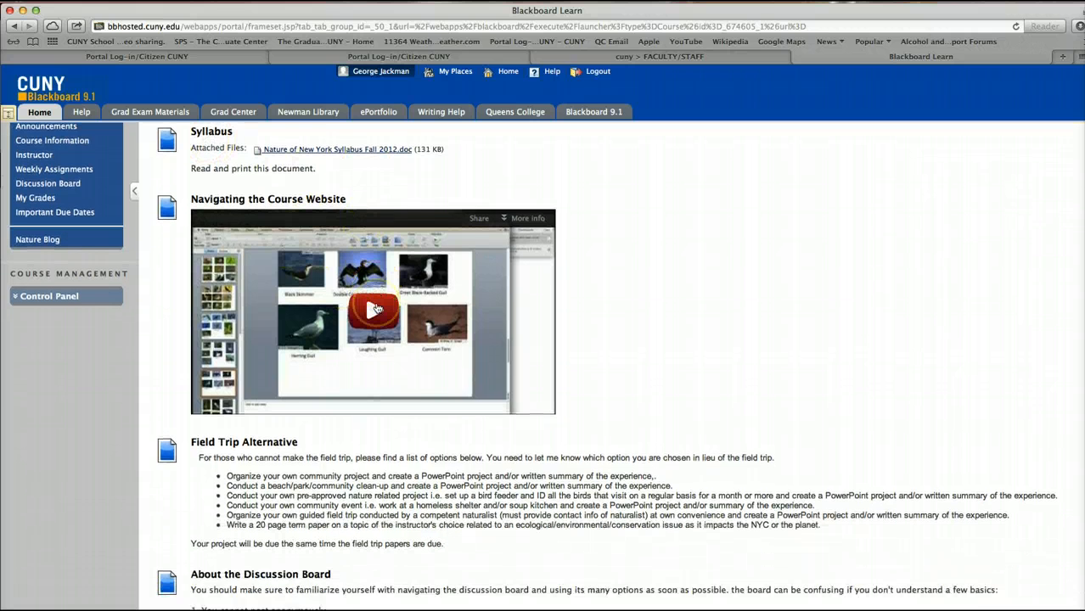
pyautogui.scroll(-1, 378, 308)
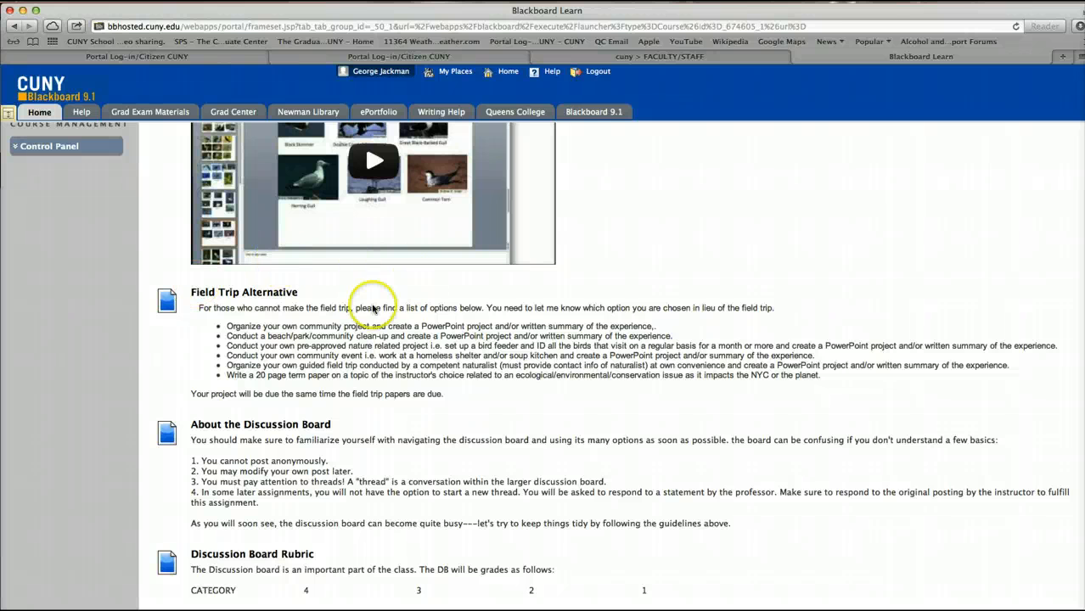
pyautogui.scroll(3, 438, 310)
pyautogui.scroll(-3, 450, 327)
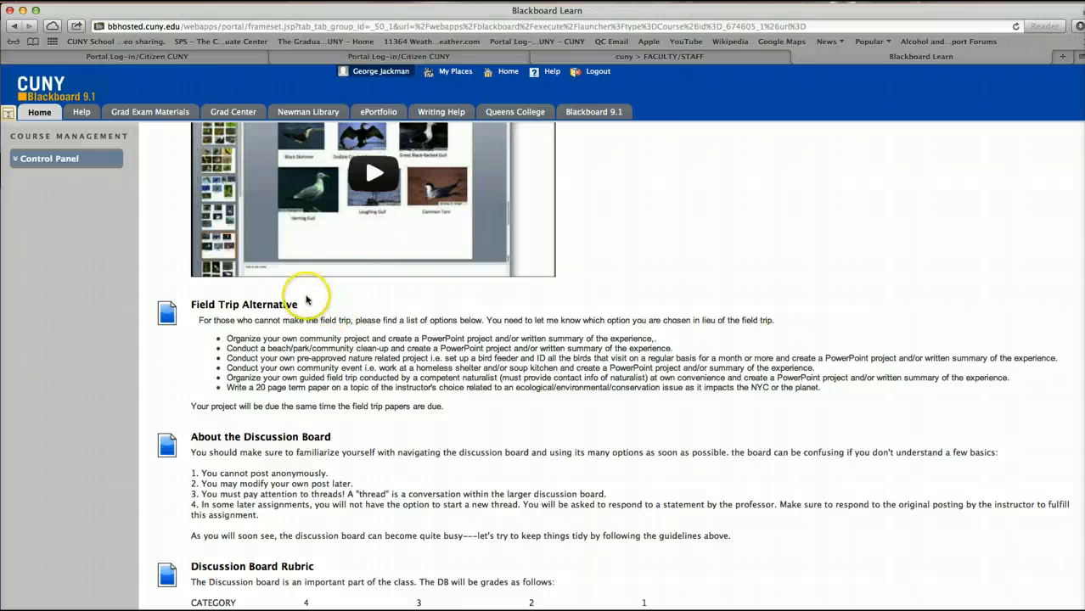
pyautogui.scroll(-3, 306, 299)
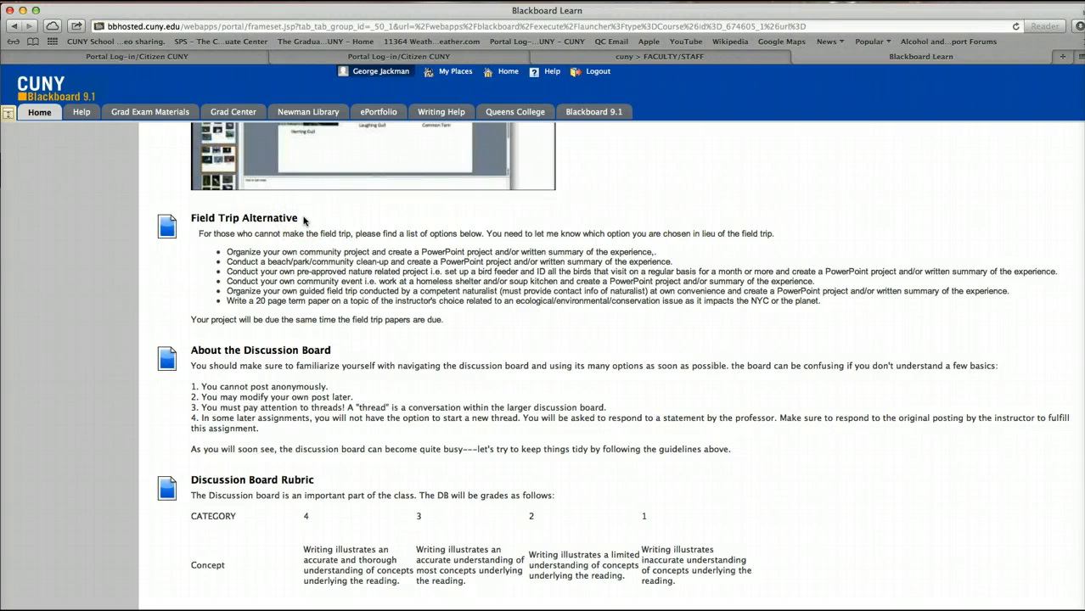
pyautogui.scroll(-2, 304, 220)
pyautogui.scroll(2, 304, 220)
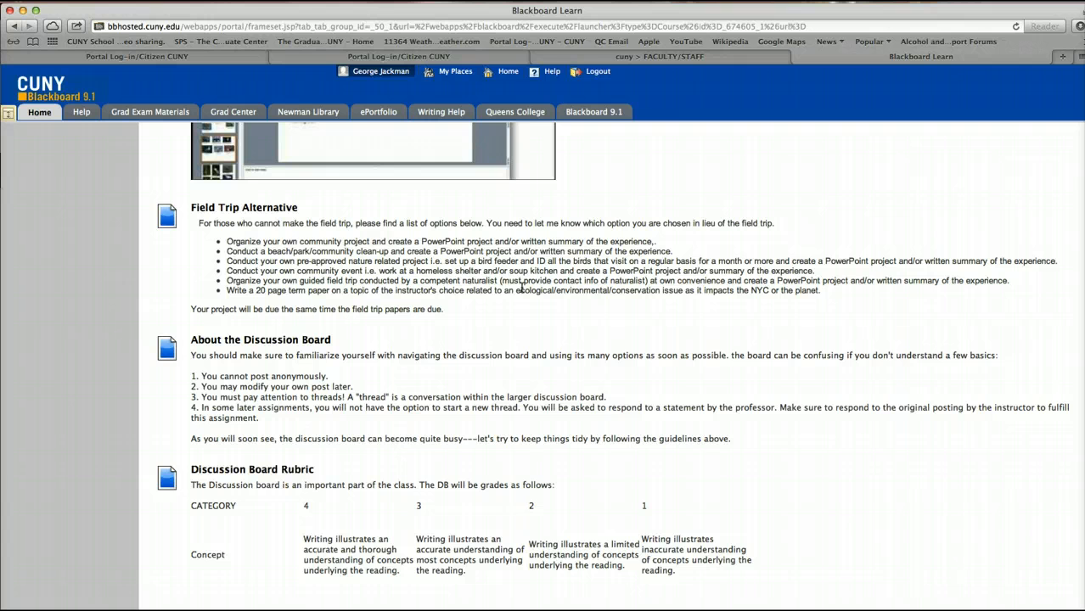
# Step: Examine the About the Discussion Board guidelines and the Discussion Board Rubric, and return to the start of the page
pyautogui.scroll(-2, 552, 318)
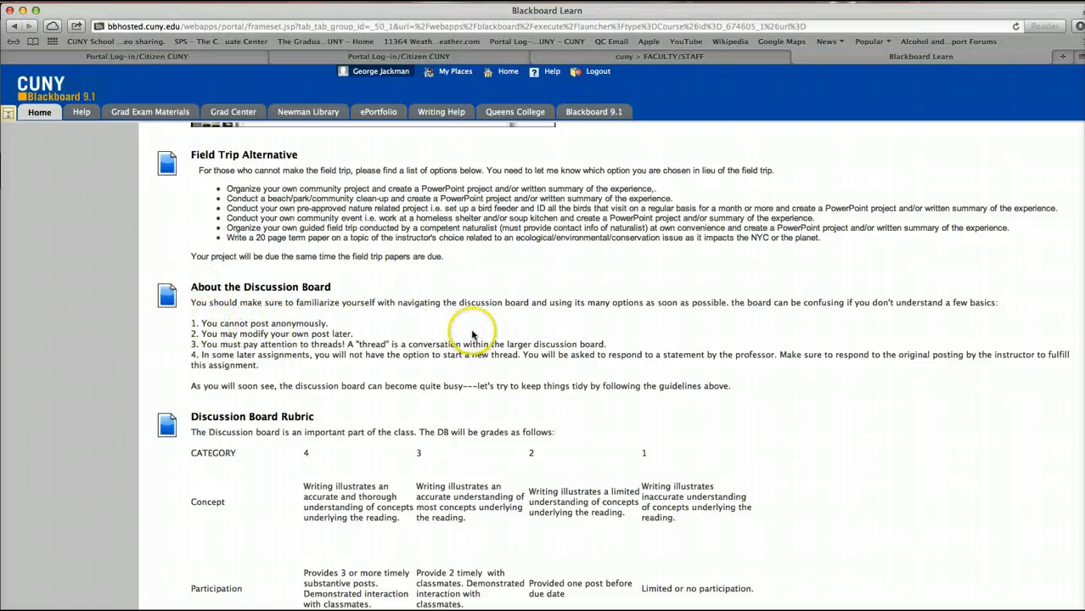
pyautogui.scroll(-5, 472, 335)
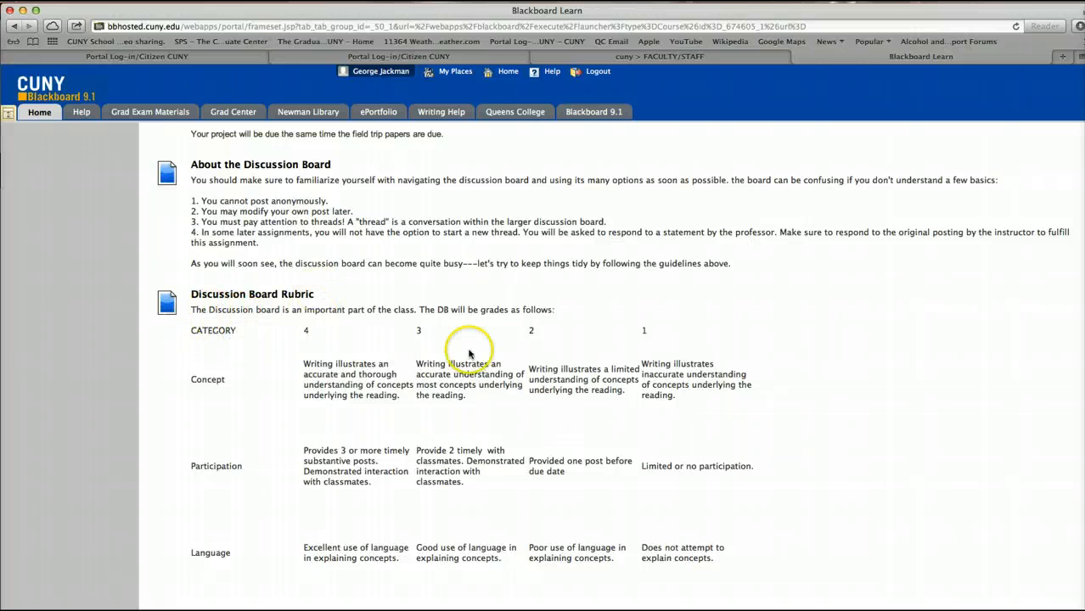
pyautogui.scroll(5, 529, 407)
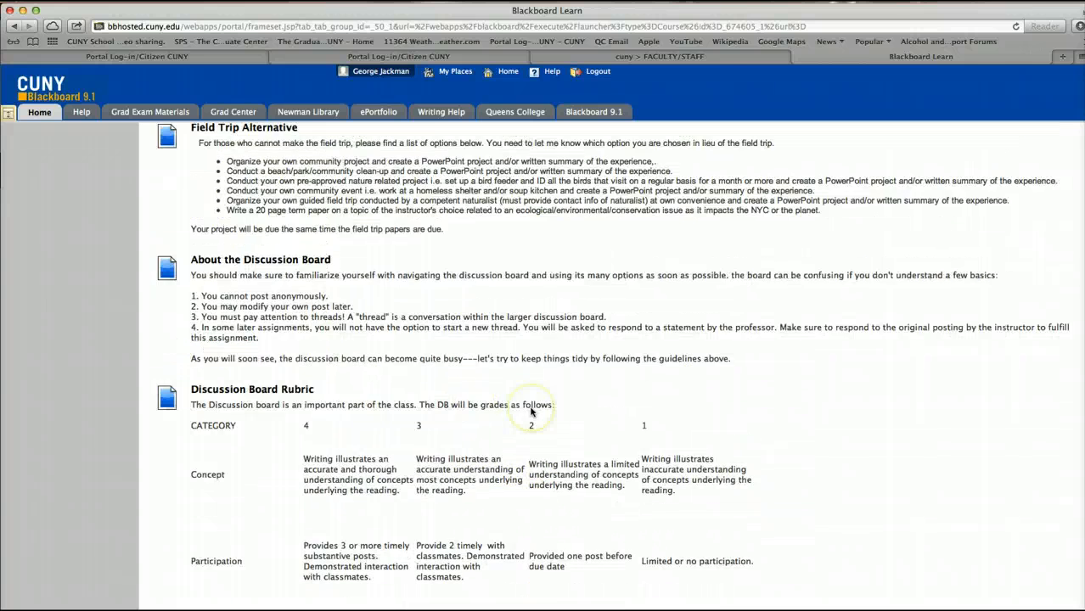
pyautogui.scroll(-5, 528, 408)
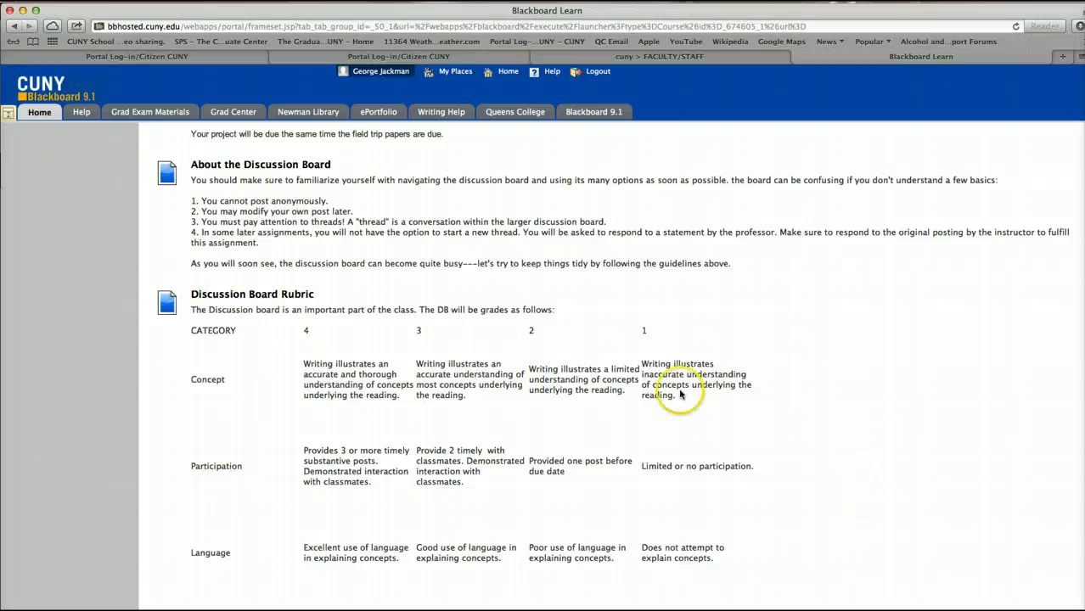
pyautogui.scroll(3, 441, 407)
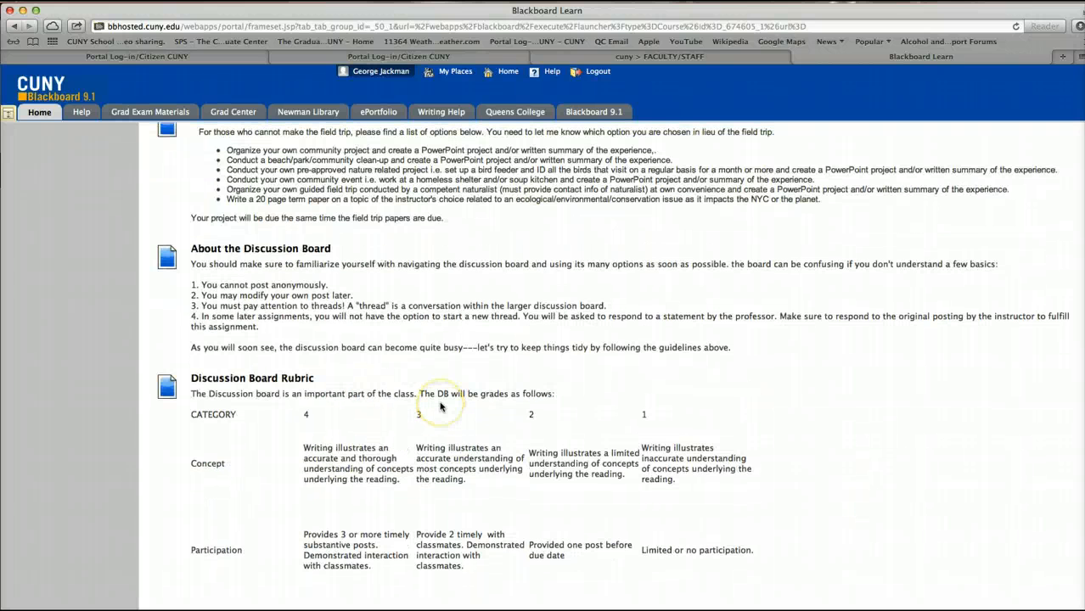
pyautogui.scroll(10, 441, 407)
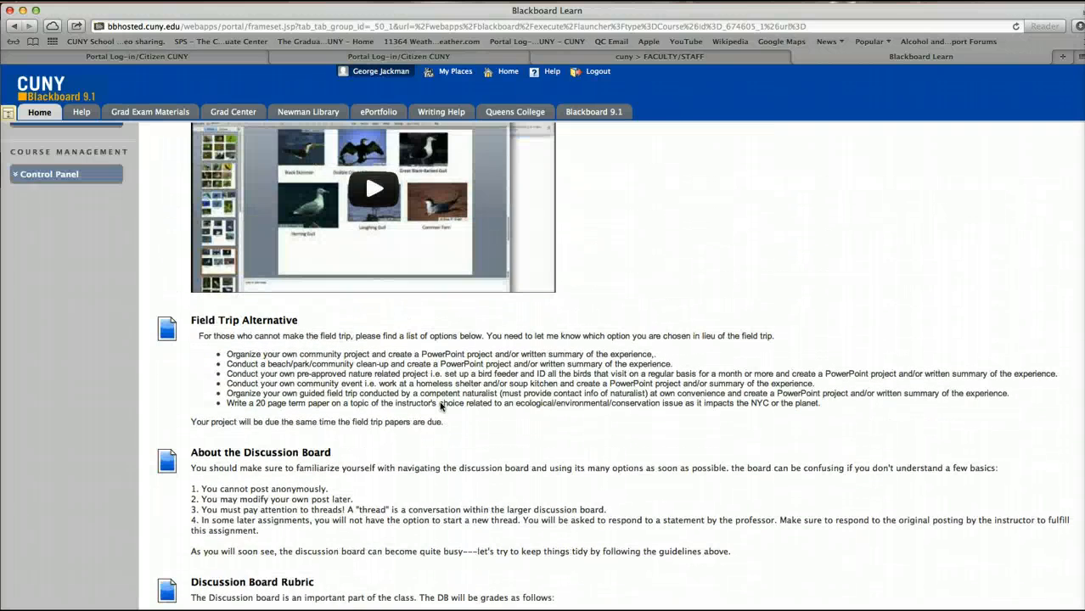
pyautogui.scroll(-3, 441, 407)
pyautogui.scroll(8, 441, 407)
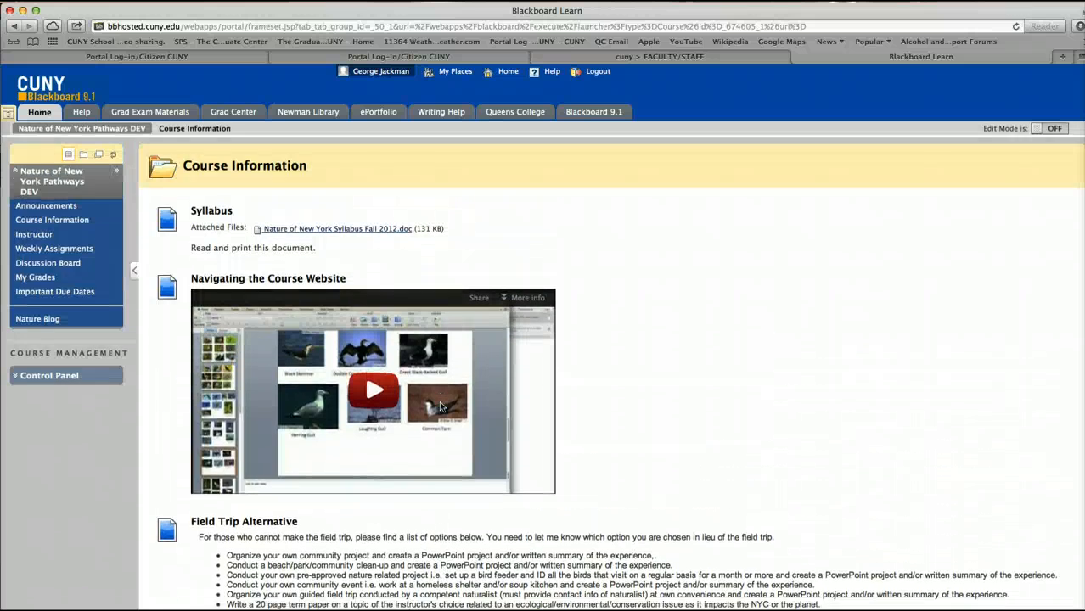
pyautogui.scroll(-4, 441, 406)
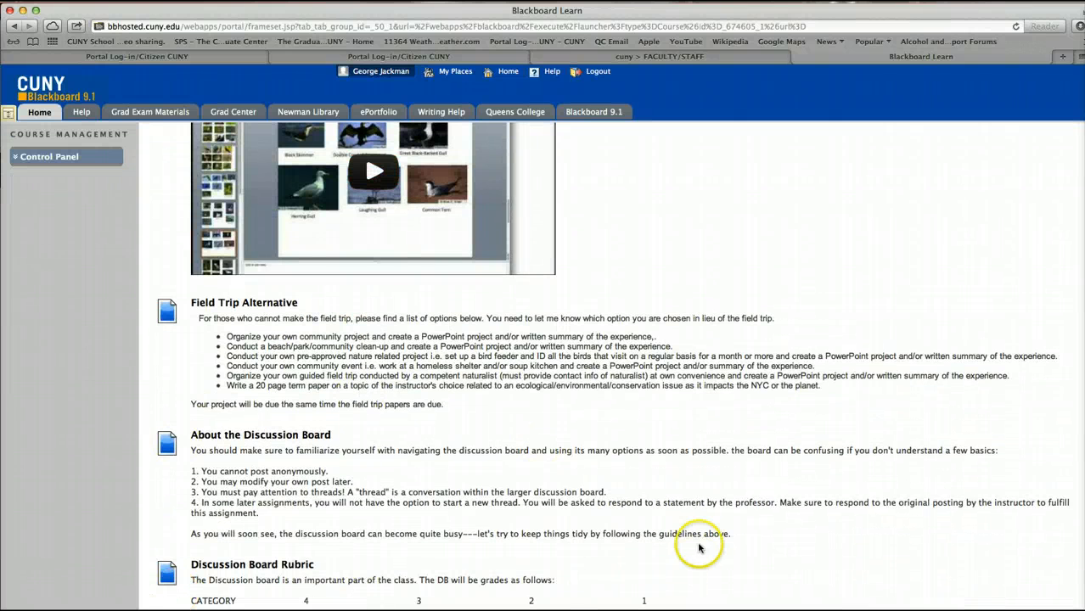
pyautogui.scroll(5, 699, 548)
pyautogui.scroll(1, 699, 547)
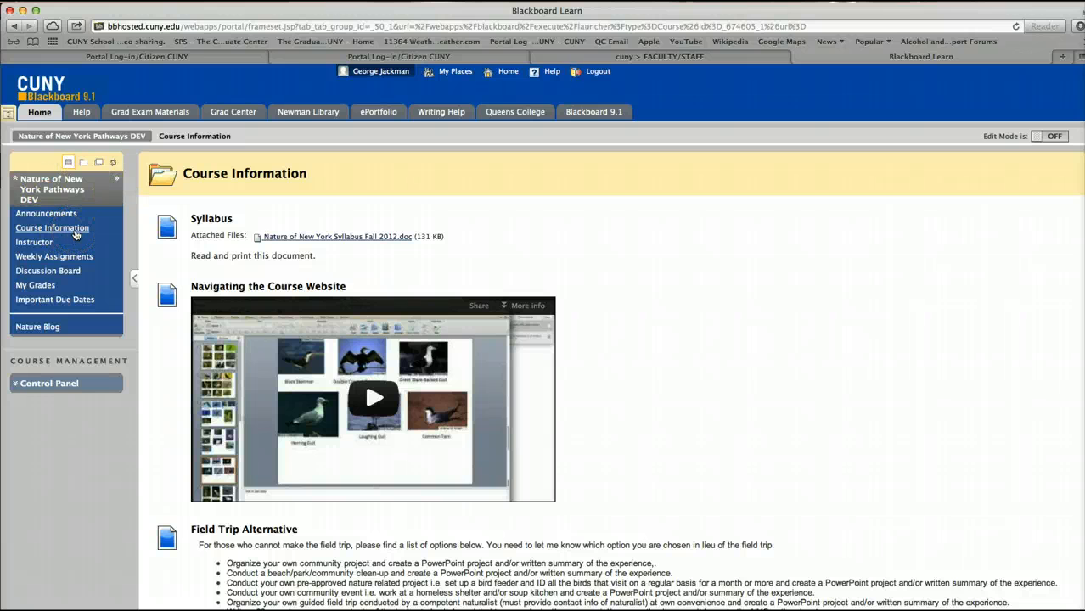
# Step: Open the attached Nature of New York Syllabus Fall 2012 document and close the System Preferences window
pyautogui.click(382, 237)
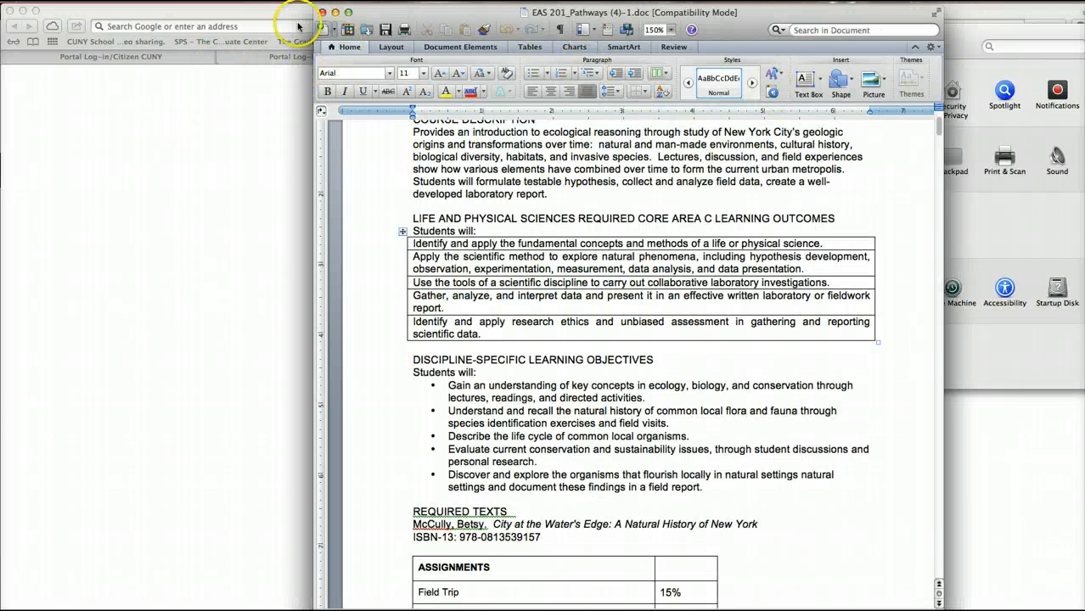
pyautogui.moveTo(400, 15); pyautogui.dragTo(77, 102)
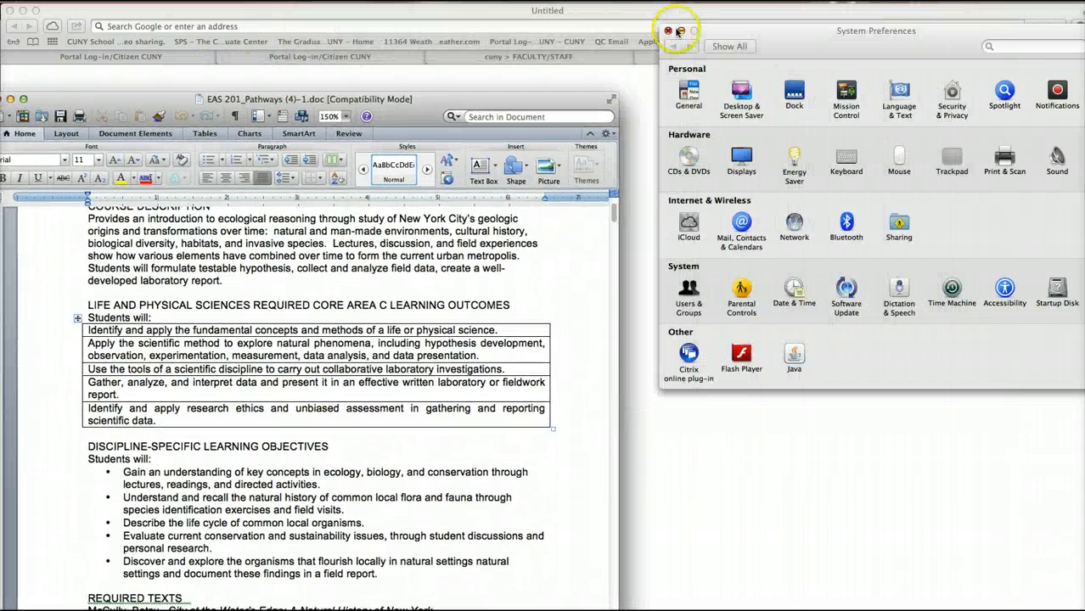
pyautogui.click(669, 32)
# Step: Return to the Blackboard course page and place the syllabus document window in front of it, showing the document's beginning
pyautogui.click(850, 57)
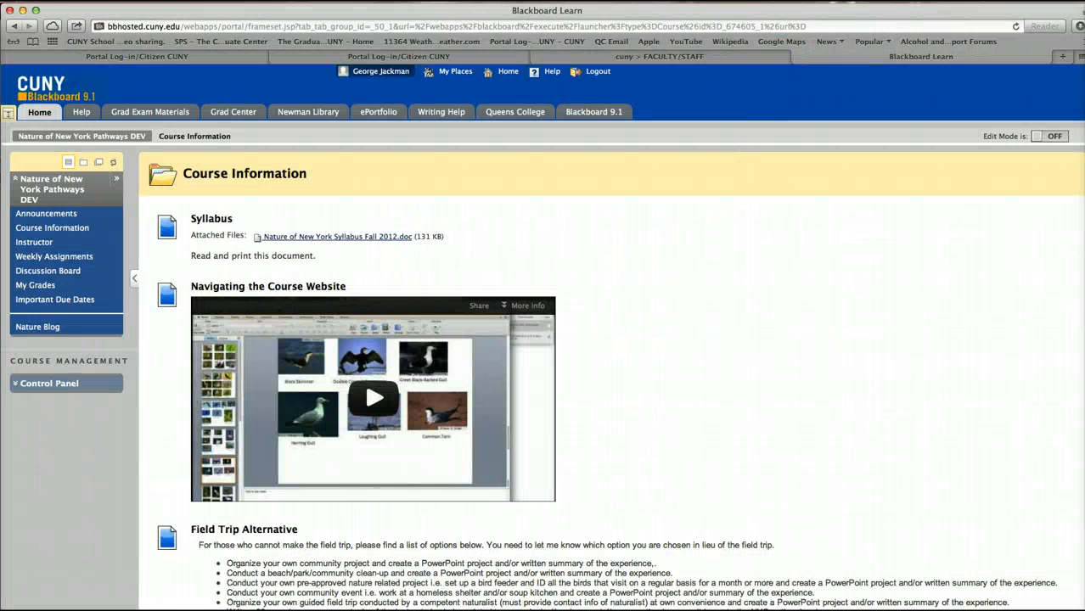
pyautogui.press('super+Tab')
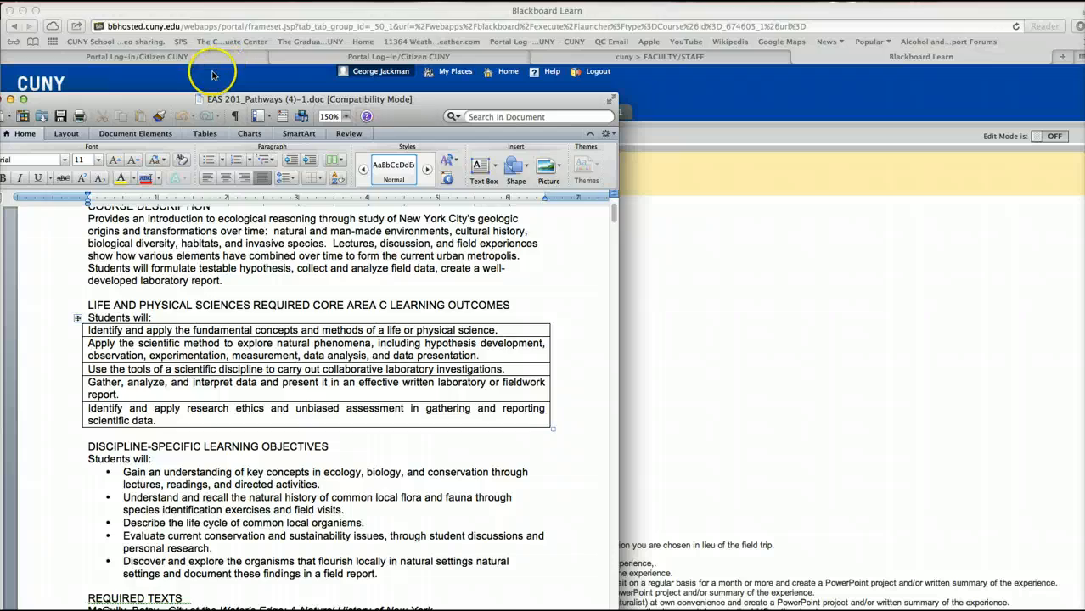
pyautogui.click(215, 73)
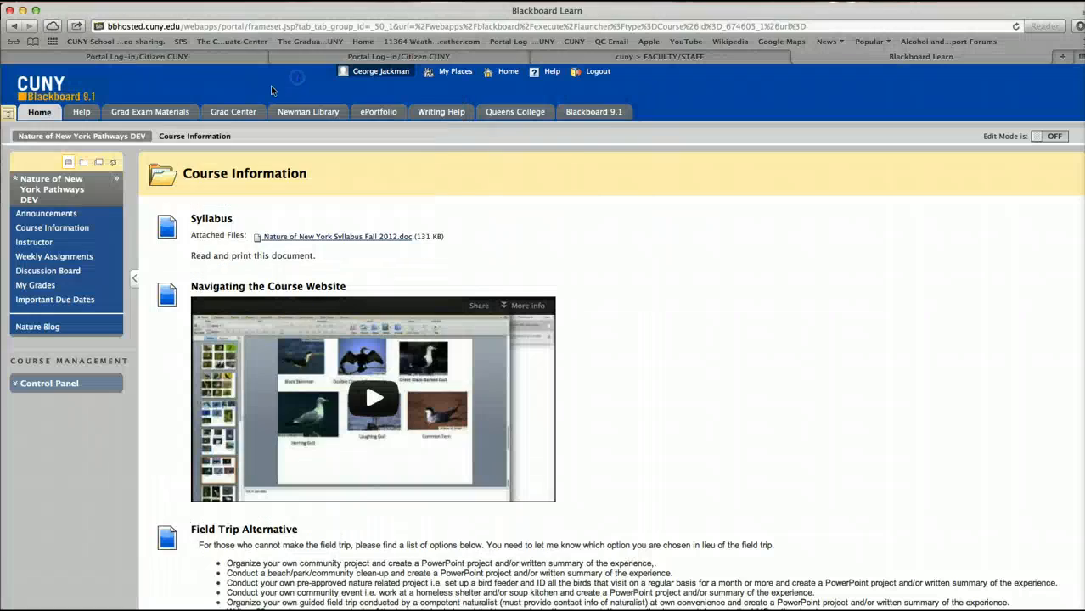
pyautogui.click(508, 593)
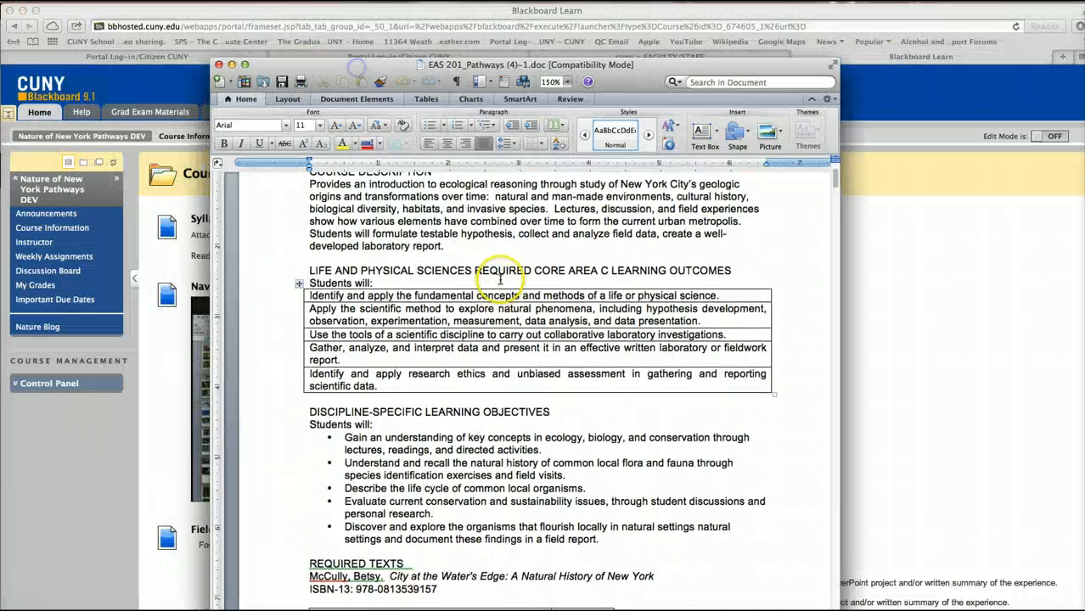
pyautogui.scroll(5, 496, 269)
pyautogui.moveTo(292, 61); pyautogui.dragTo(358, 7)
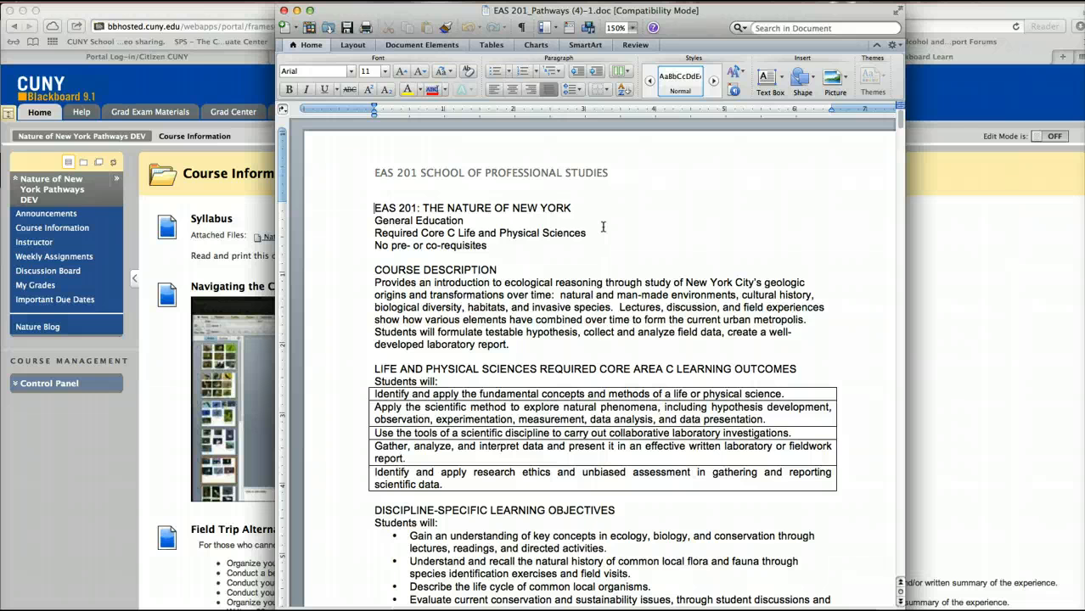
# Step: Review the syllabus's course description, learning outcomes, required texts, assignment weights and grading scale
pyautogui.scroll(-3, 603, 227)
pyautogui.scroll(-6, 603, 227)
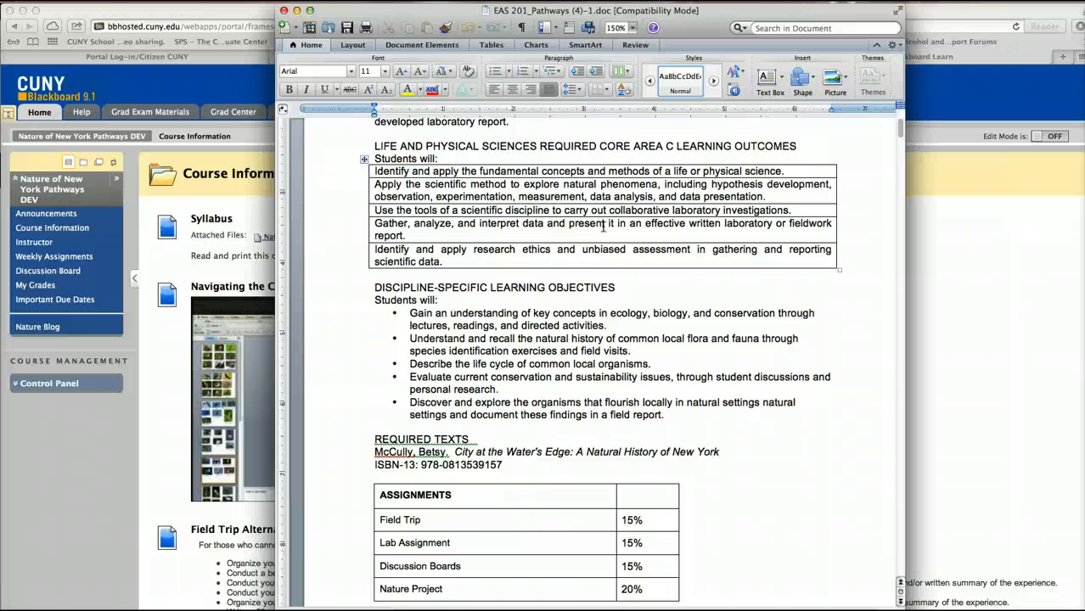
pyautogui.scroll(5, 603, 226)
pyautogui.scroll(-8, 603, 227)
pyautogui.scroll(9, 603, 227)
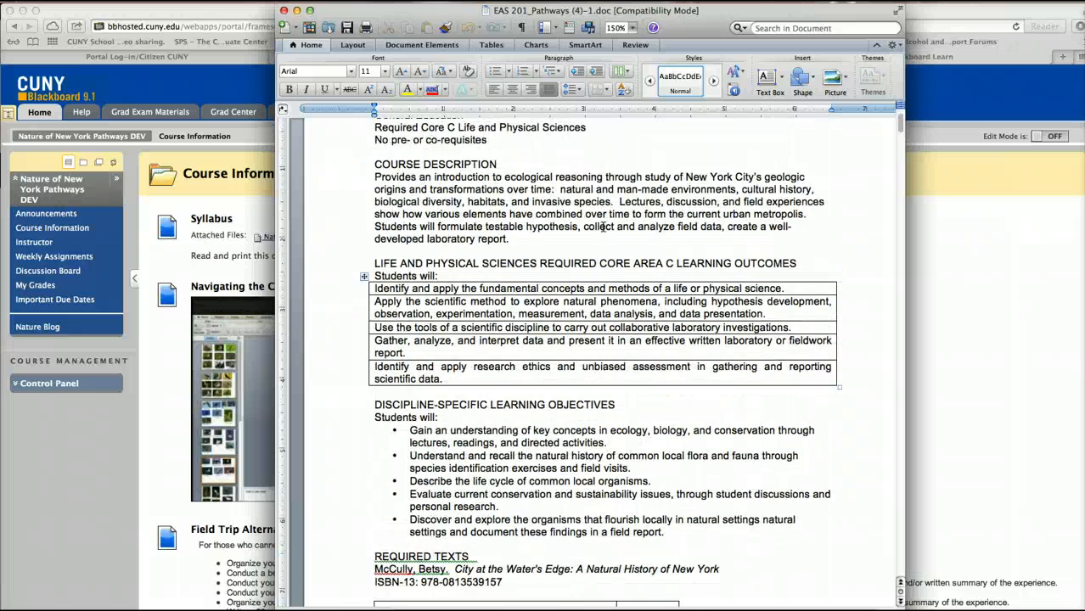
pyautogui.scroll(-14, 603, 227)
pyautogui.scroll(-14, 603, 226)
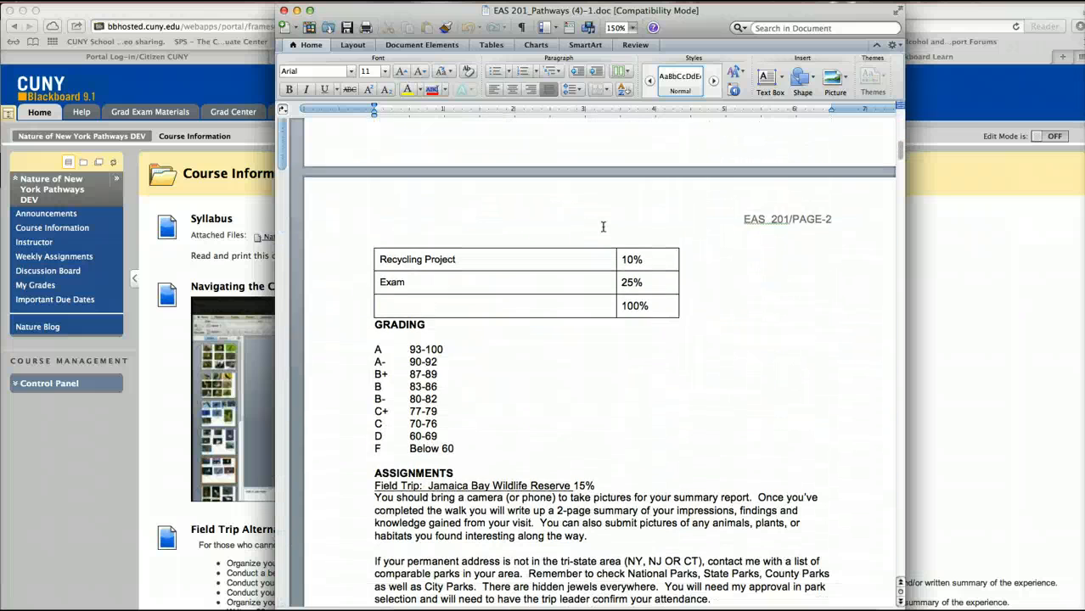
# Step: Read the syllabus's assignment descriptions, from the Jamaica Bay field trip through the recycling project and the exam
pyautogui.scroll(-16, 603, 226)
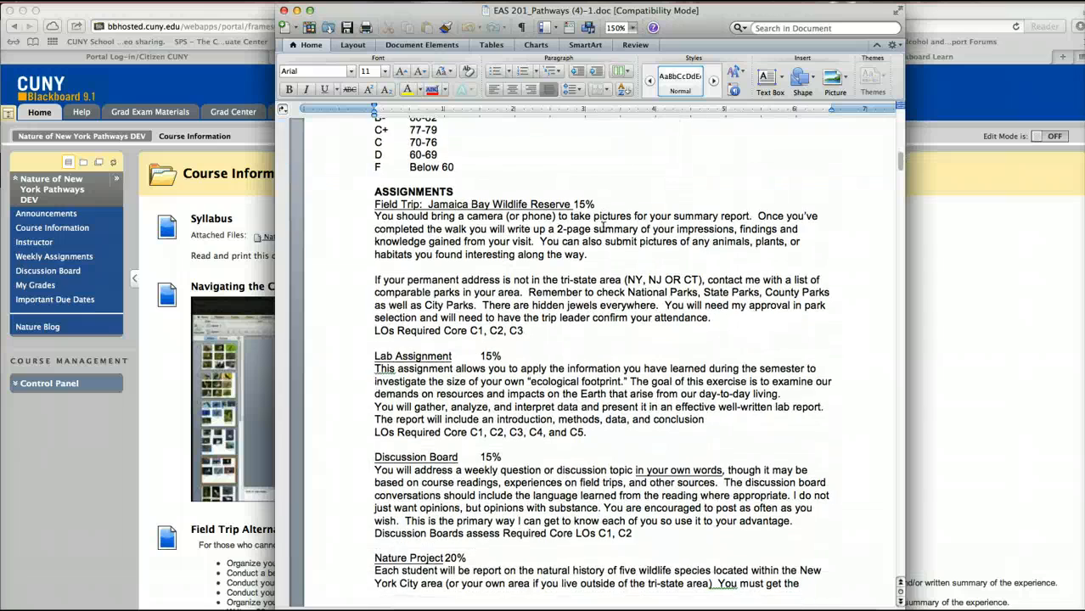
pyautogui.scroll(-9, 603, 226)
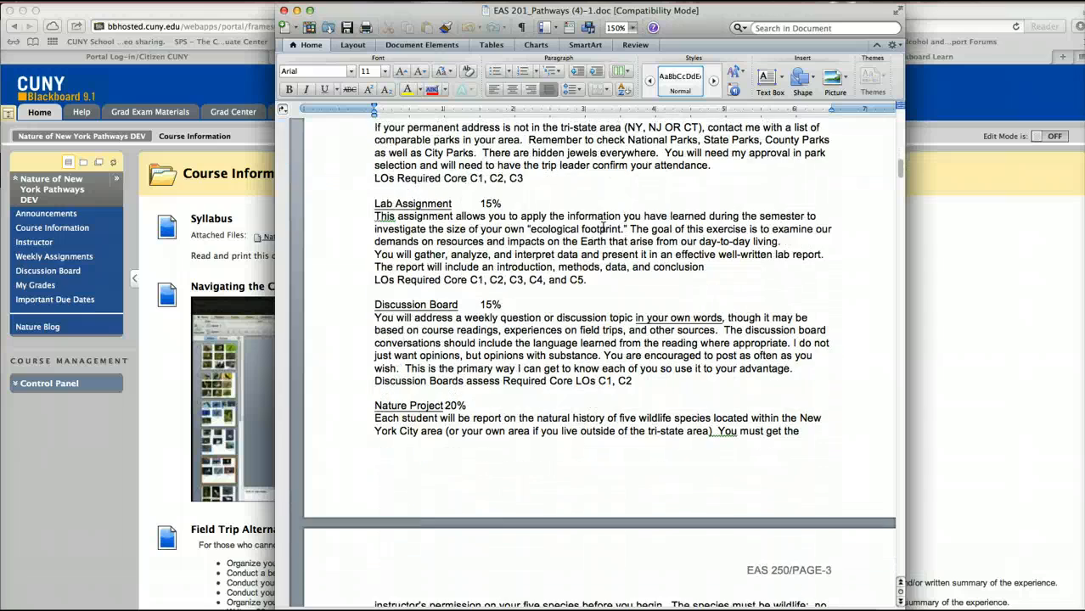
pyautogui.scroll(-10, 603, 227)
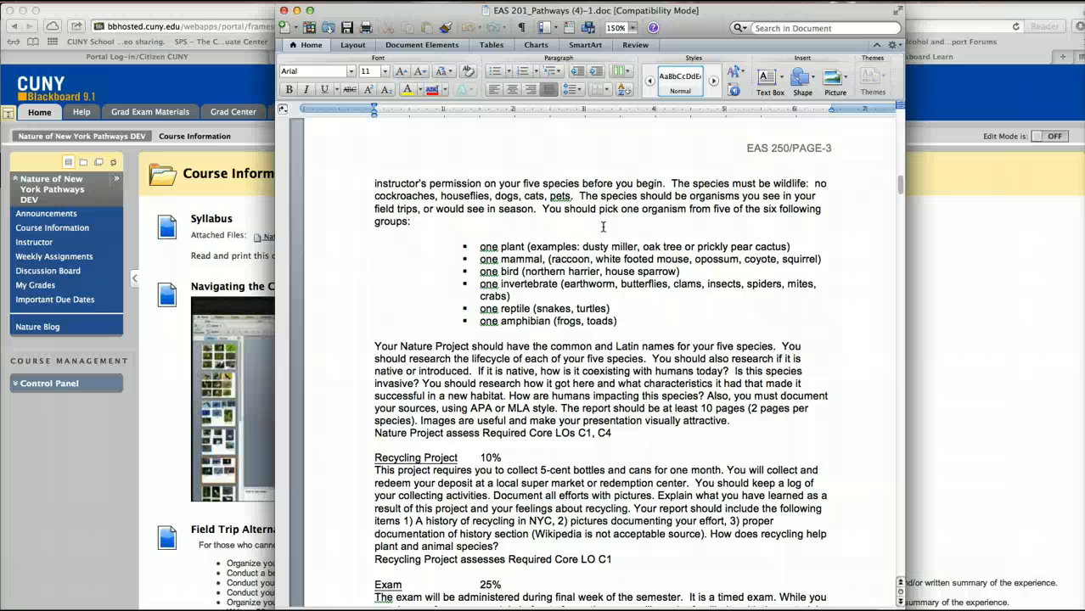
pyautogui.scroll(-10, 603, 227)
pyautogui.click(524, 337)
pyautogui.scroll(1, 524, 336)
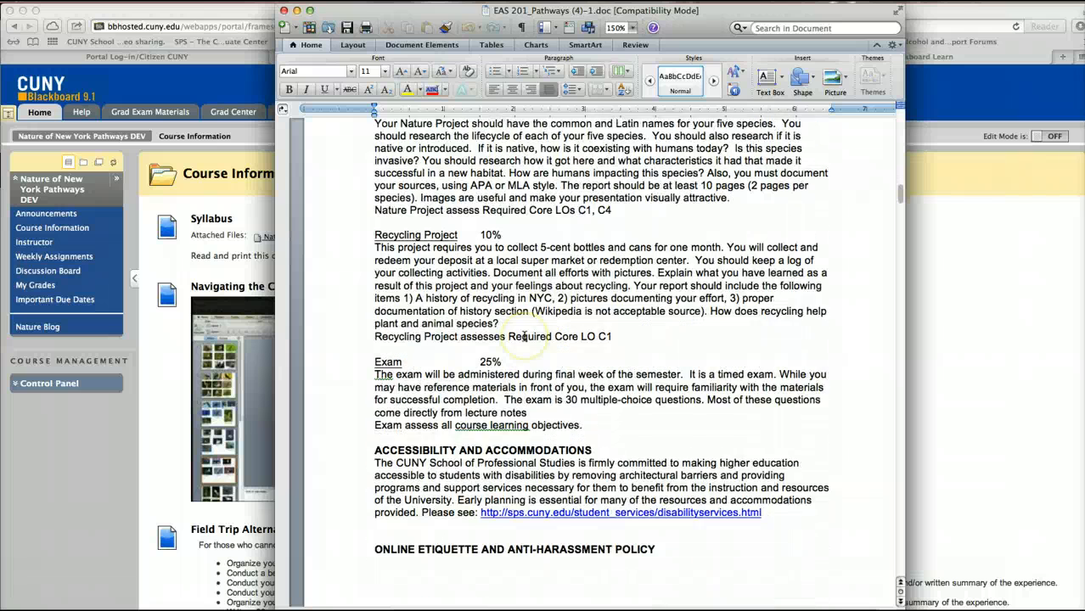
# Step: Look through the syllabus's accessibility, online etiquette and academic integrity policies, and return to the document's beginning
pyautogui.scroll(-10, 524, 336)
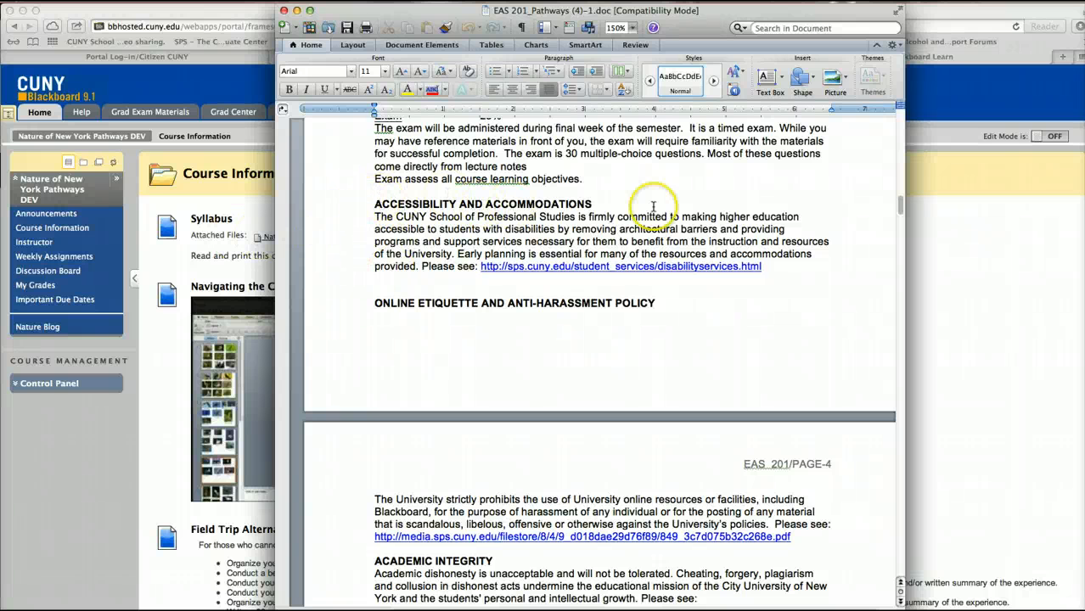
pyautogui.scroll(-10, 460, 315)
pyautogui.scroll(20, 463, 319)
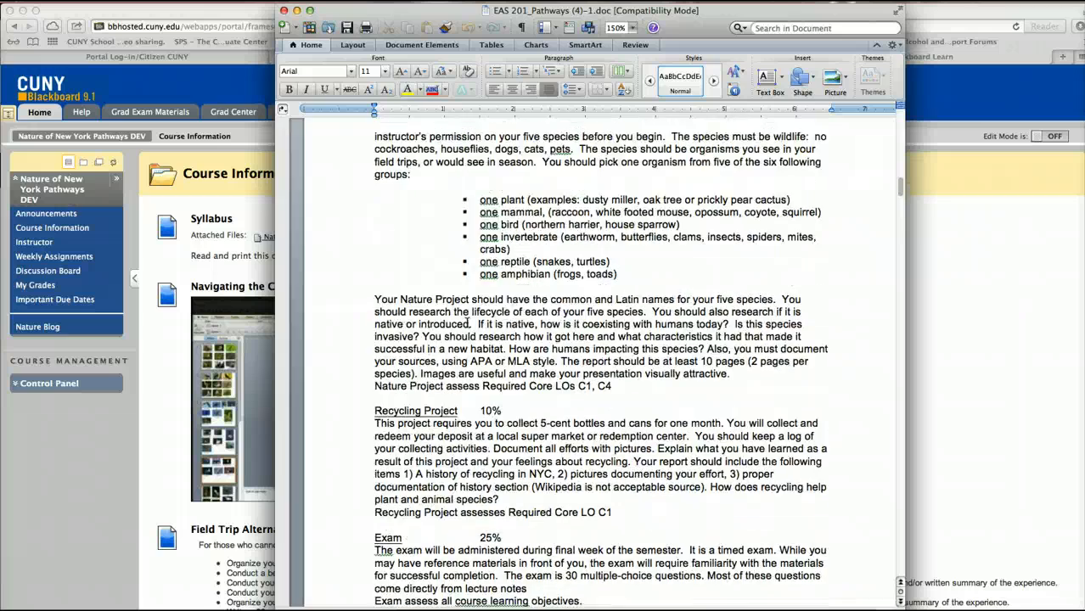
pyautogui.scroll(15, 468, 323)
pyautogui.scroll(-5, 451, 306)
pyautogui.scroll(5, 433, 288)
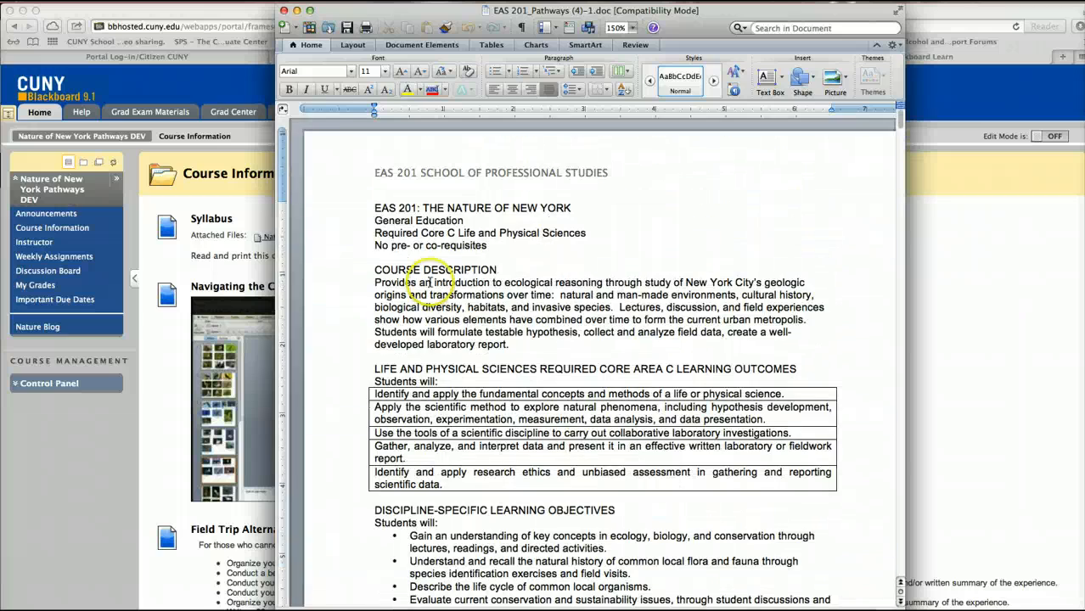
pyautogui.hscroll(2, 429, 283)
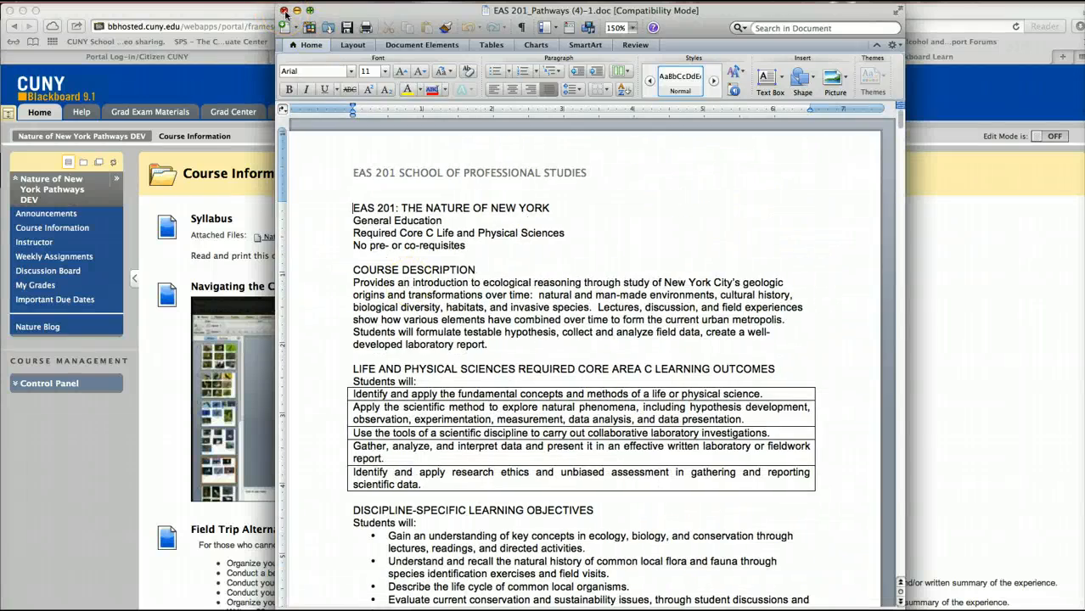
# Step: Close the syllabus document and open the course's Instructor page
pyautogui.click(286, 12)
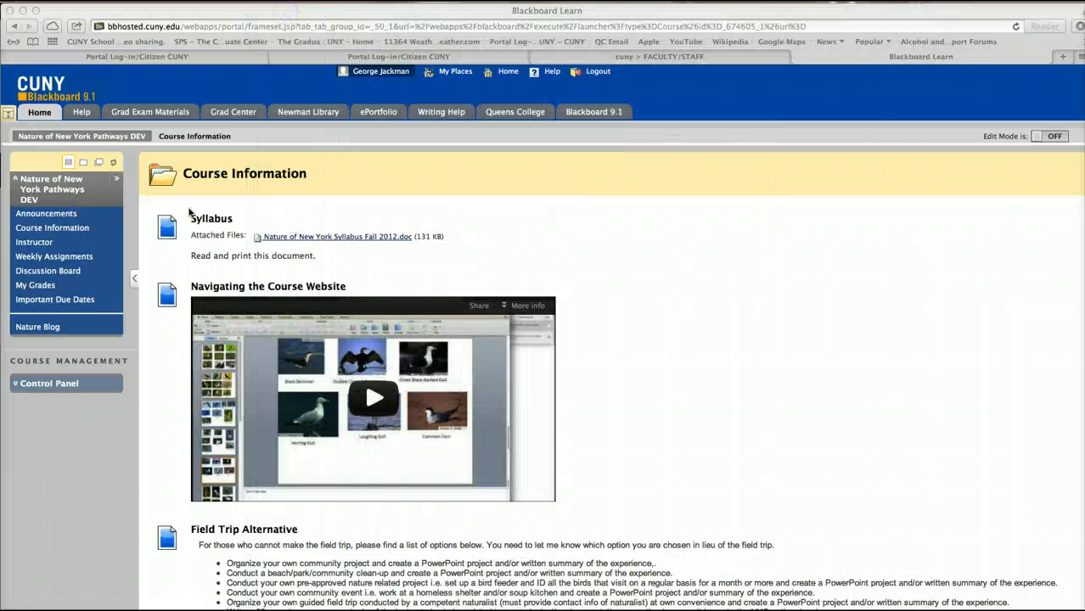
pyautogui.click(25, 247)
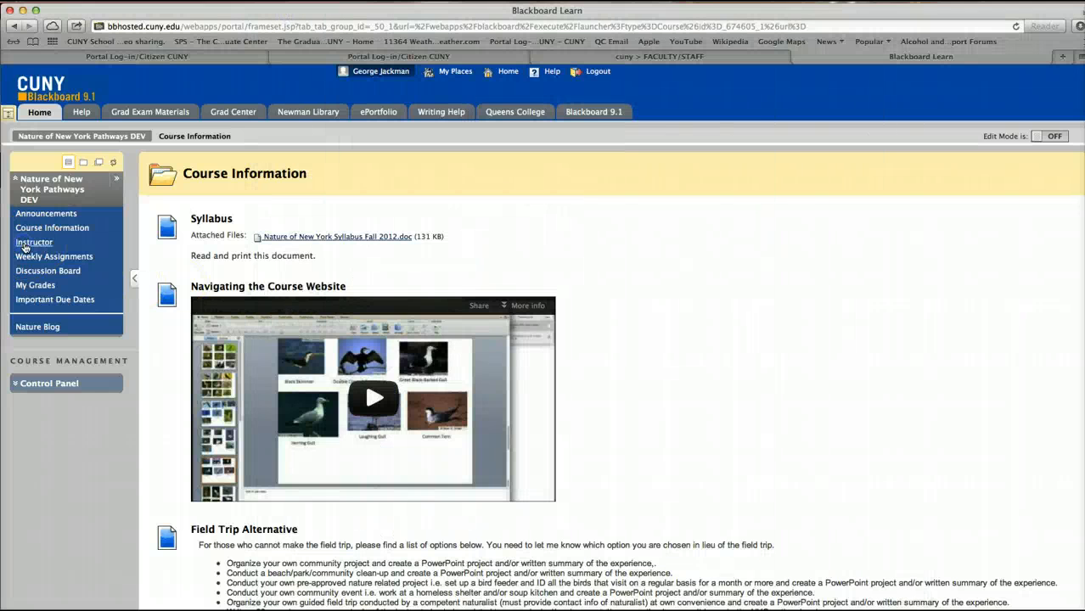
pyautogui.click(25, 246)
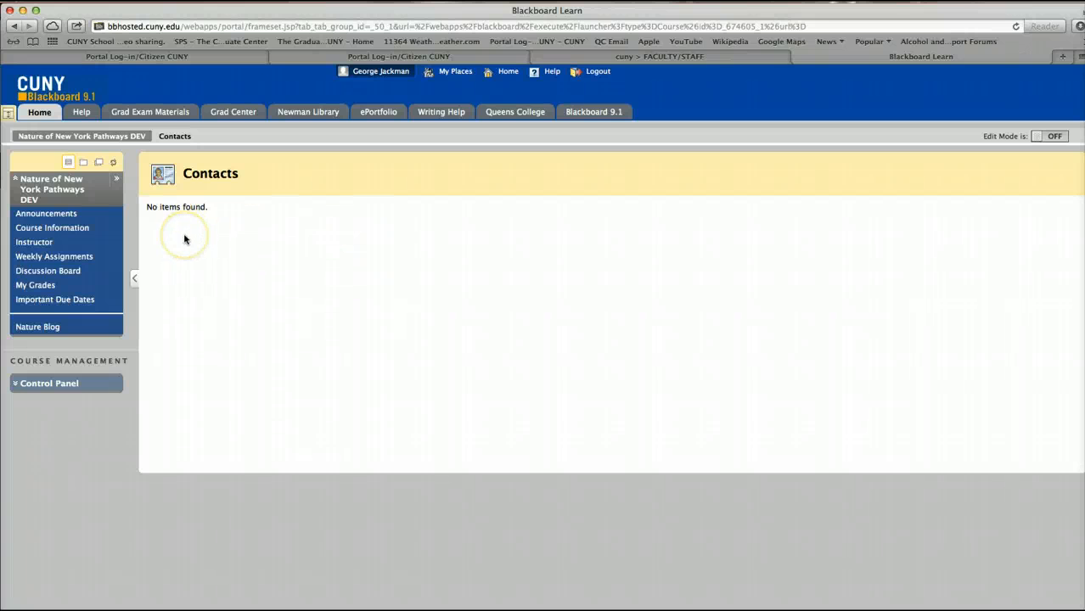
# Step: Go through the Week 1 assignment's tasks, lecture and discussion board pages, and launch the Getting to Know You forum
pyautogui.click(65, 257)
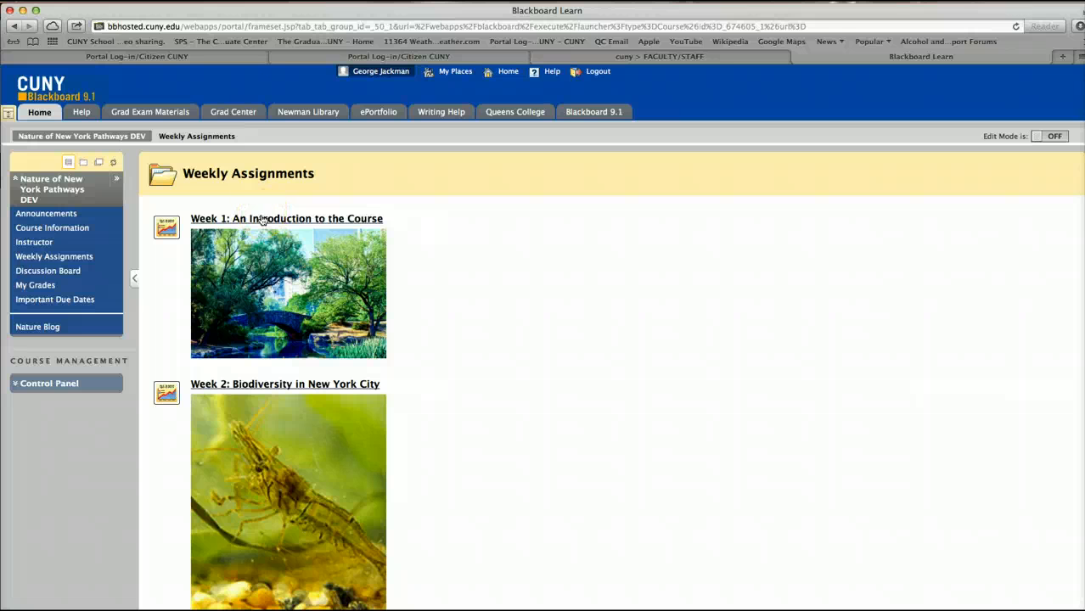
pyautogui.click(261, 218)
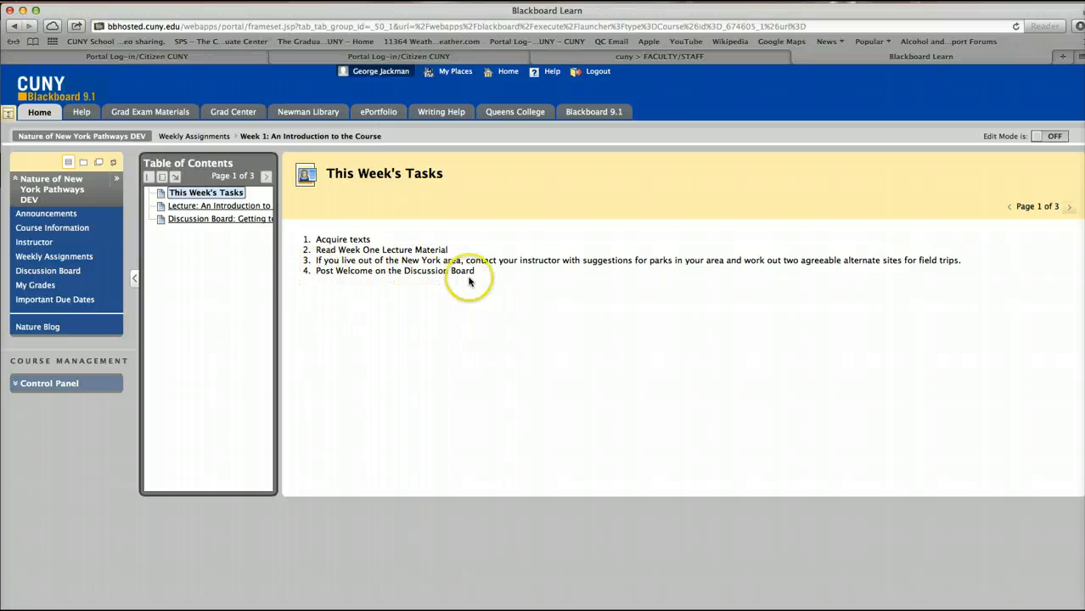
pyautogui.click(218, 207)
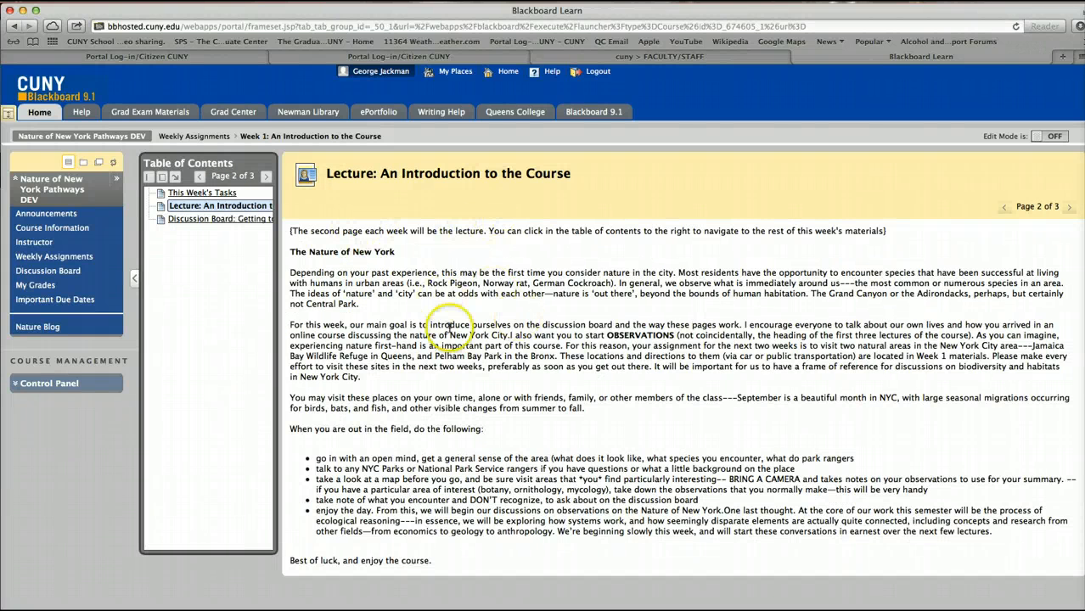
pyautogui.click(214, 219)
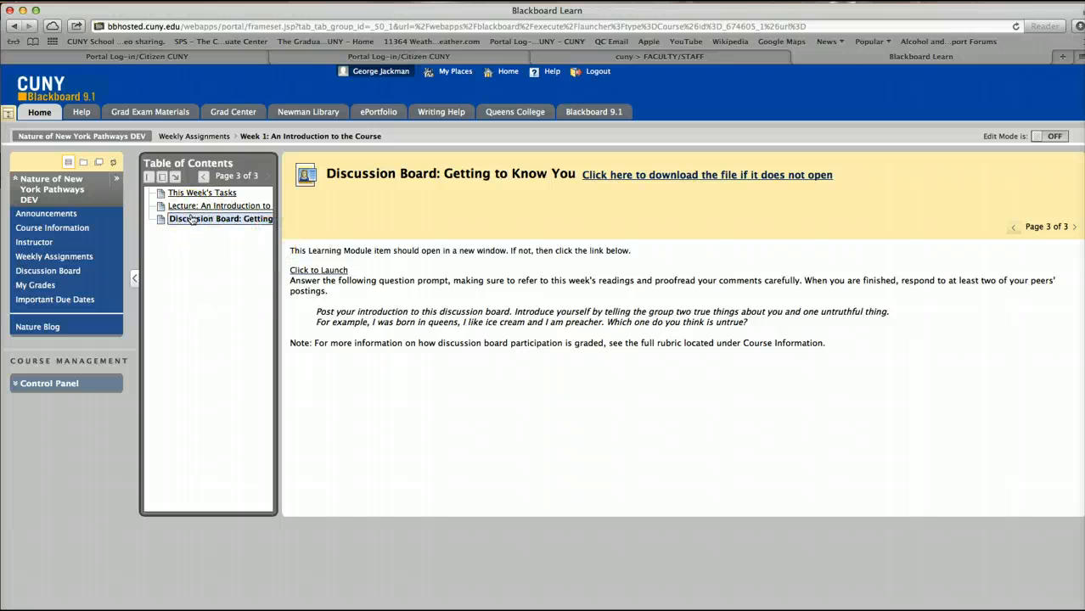
pyautogui.click(318, 270)
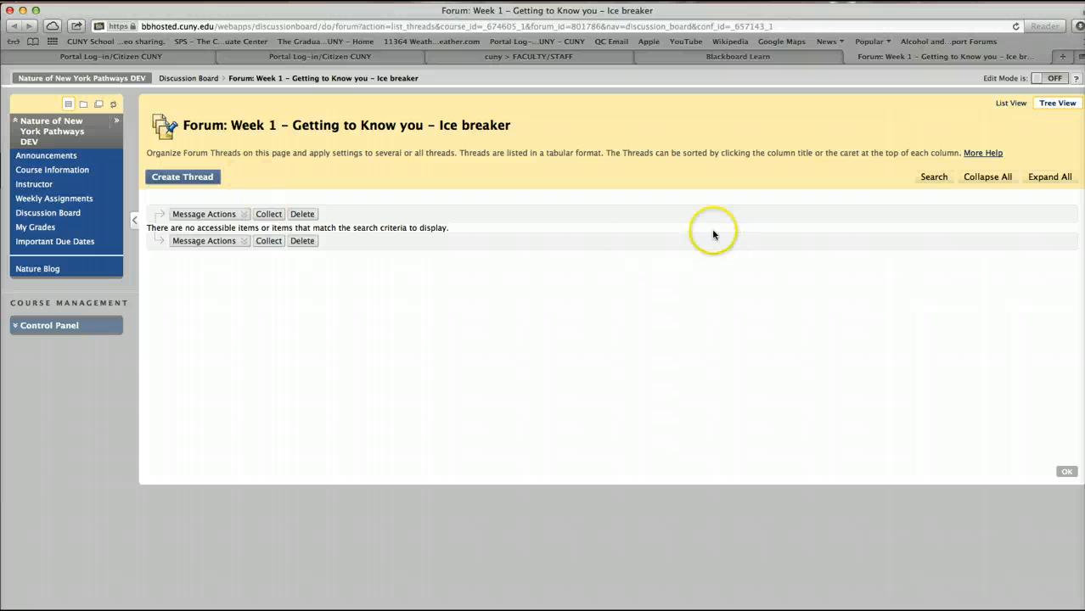
pyautogui.click(206, 179)
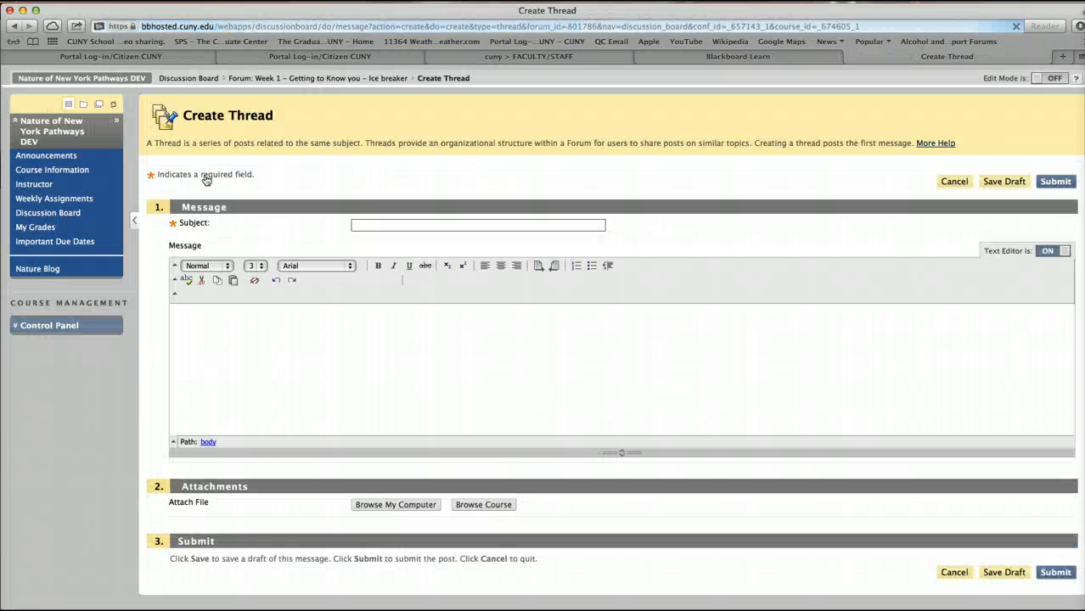
pyautogui.click(529, 226)
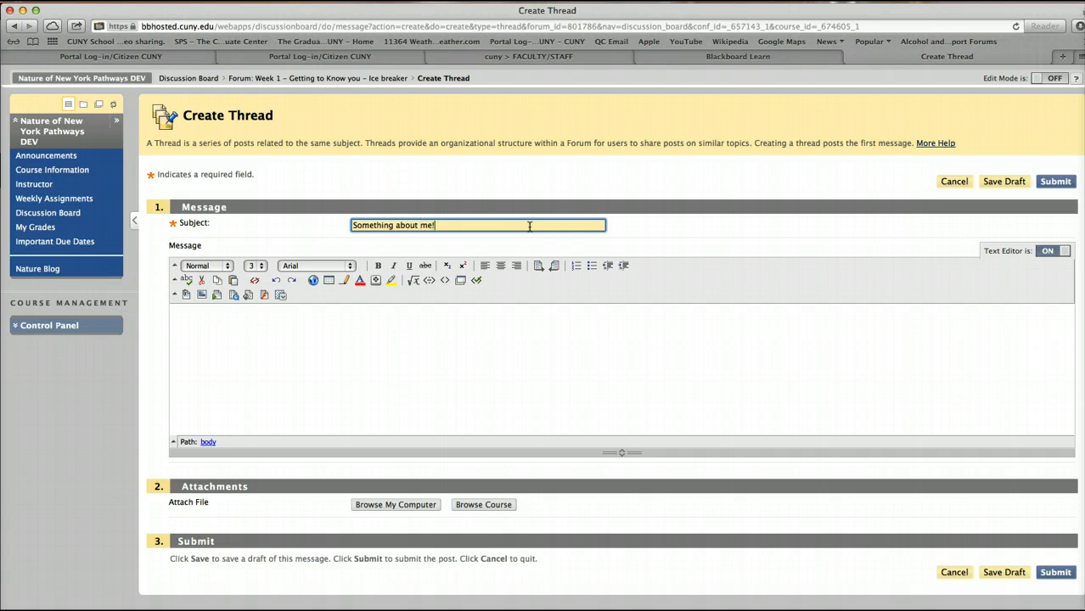
pyautogui.click(486, 330)
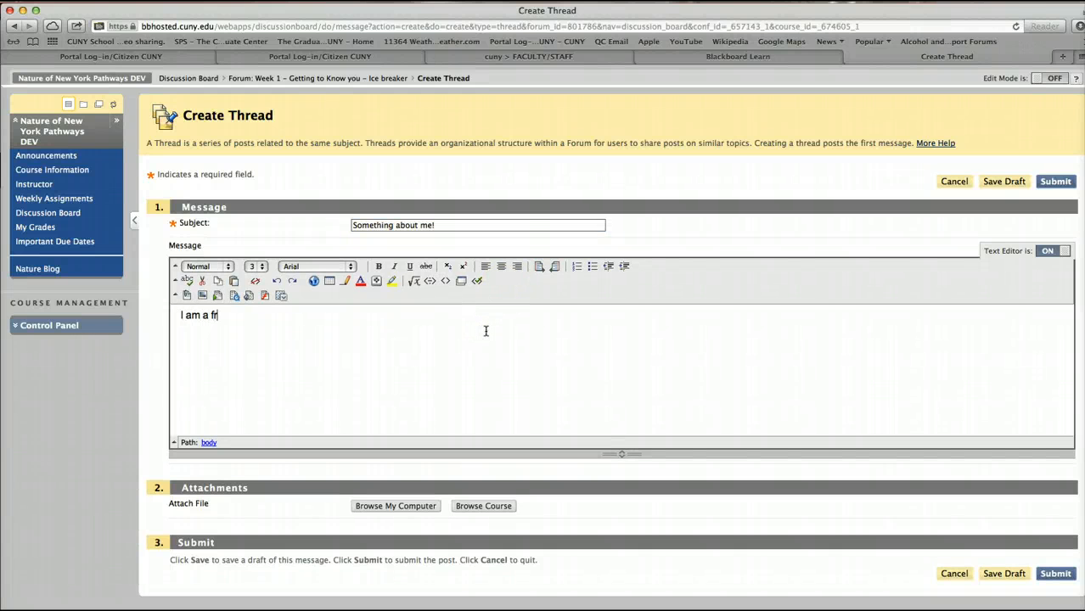
pyautogui.write('I am a freshman at SPS, and I am looking forward to this course.')
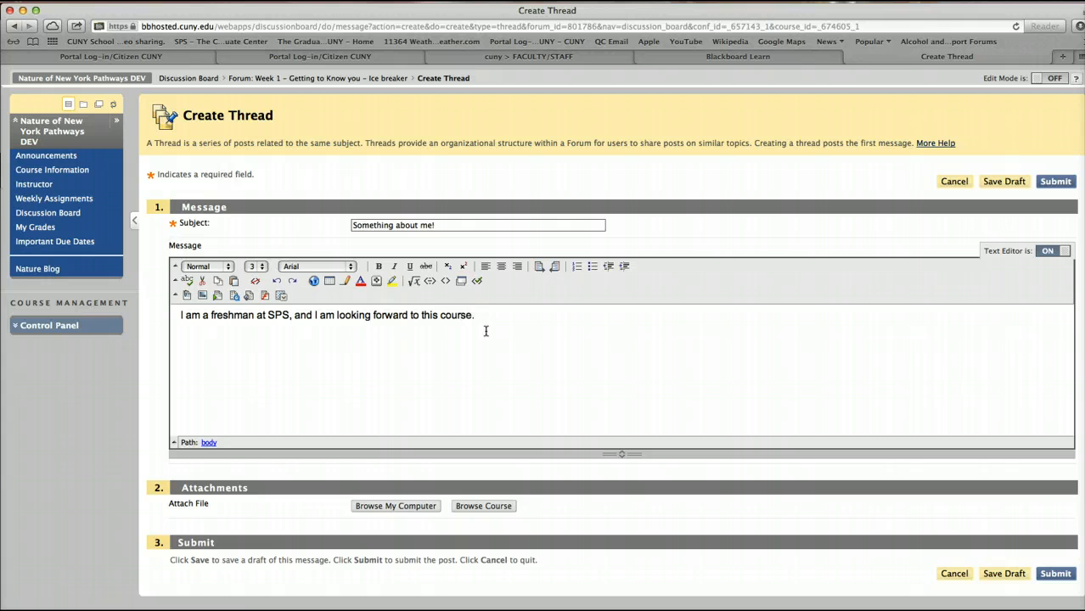
pyautogui.click(478, 315)
pyautogui.click(821, 324)
pyautogui.click(749, 320)
pyautogui.click(685, 321)
pyautogui.click(785, 351)
pyautogui.click(1050, 580)
pyautogui.scroll(-1, 1059, 507)
pyautogui.click(954, 574)
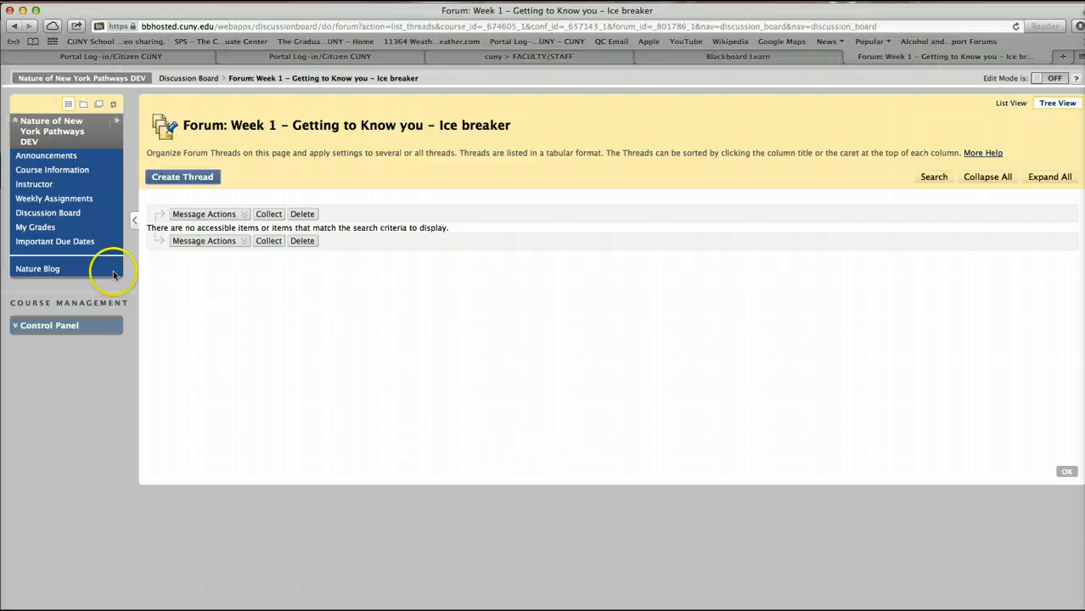
# Step: Post a thread titled "Something about myself." with the message "I am a freshman at SPS." in the Week 1 ice breaker forum and view it
pyautogui.click(36, 214)
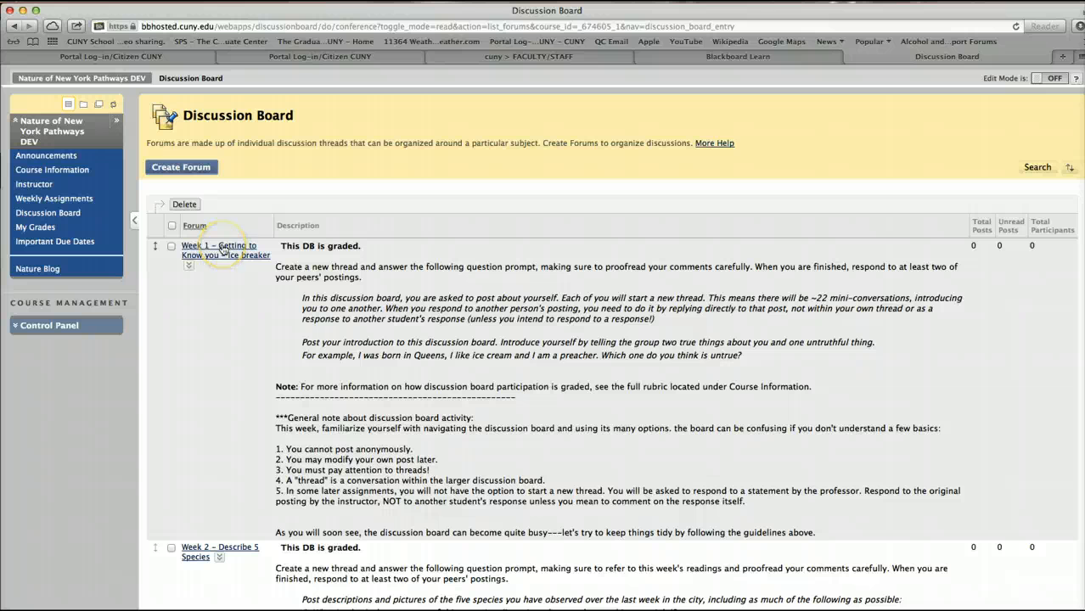
pyautogui.click(222, 248)
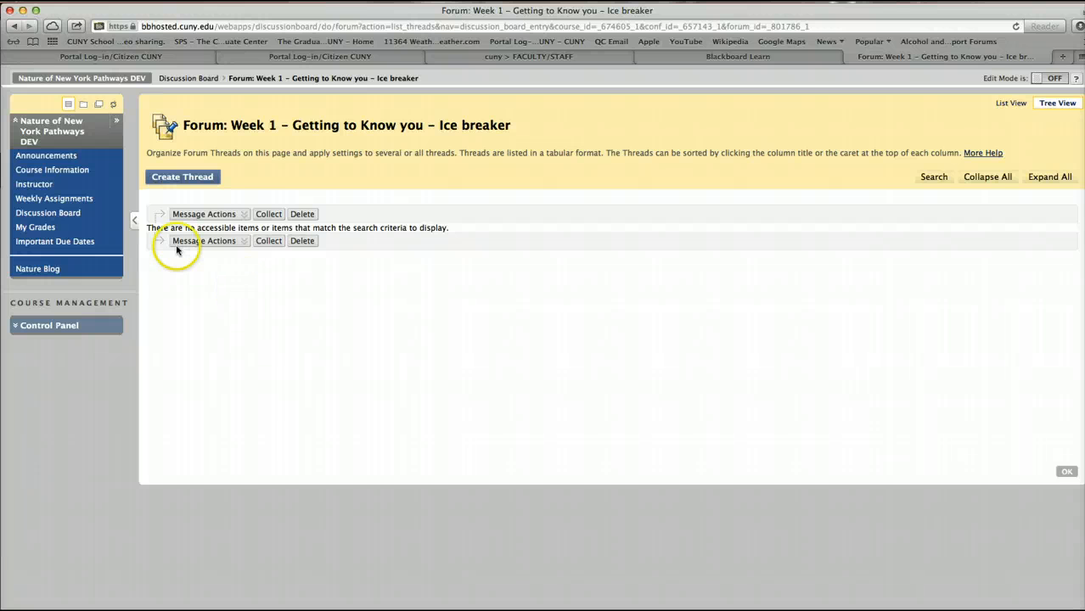
pyautogui.click(180, 176)
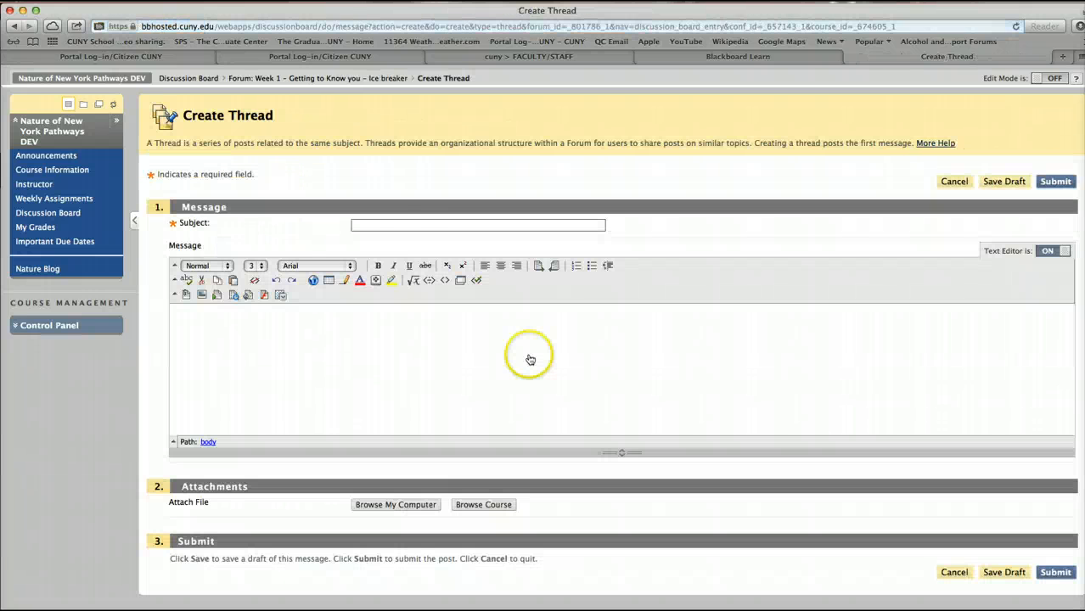
pyautogui.click(395, 224)
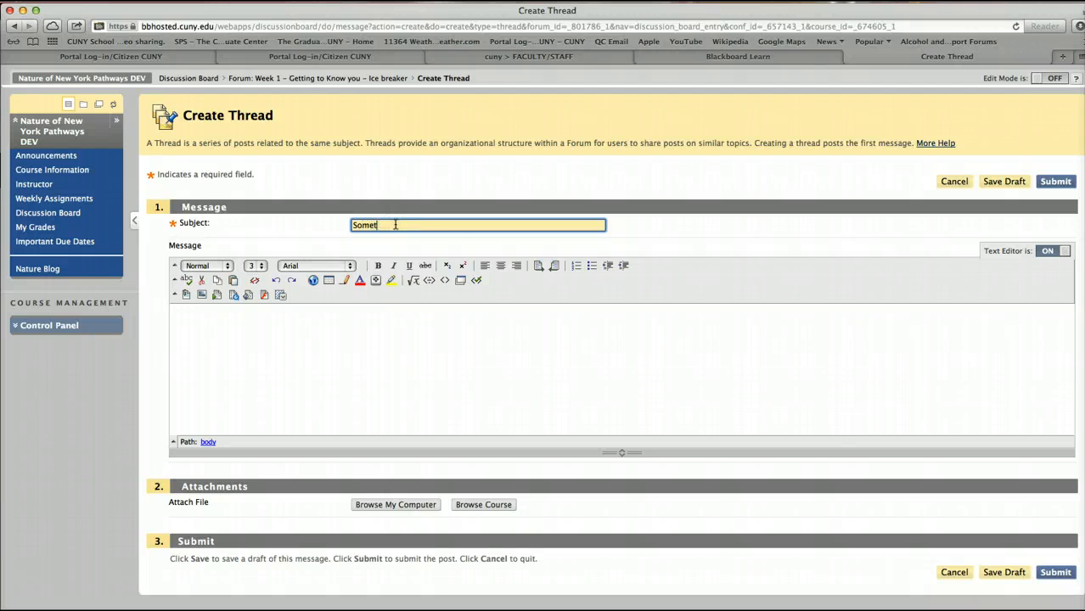
pyautogui.write('Something about myself.')
pyautogui.click(586, 340)
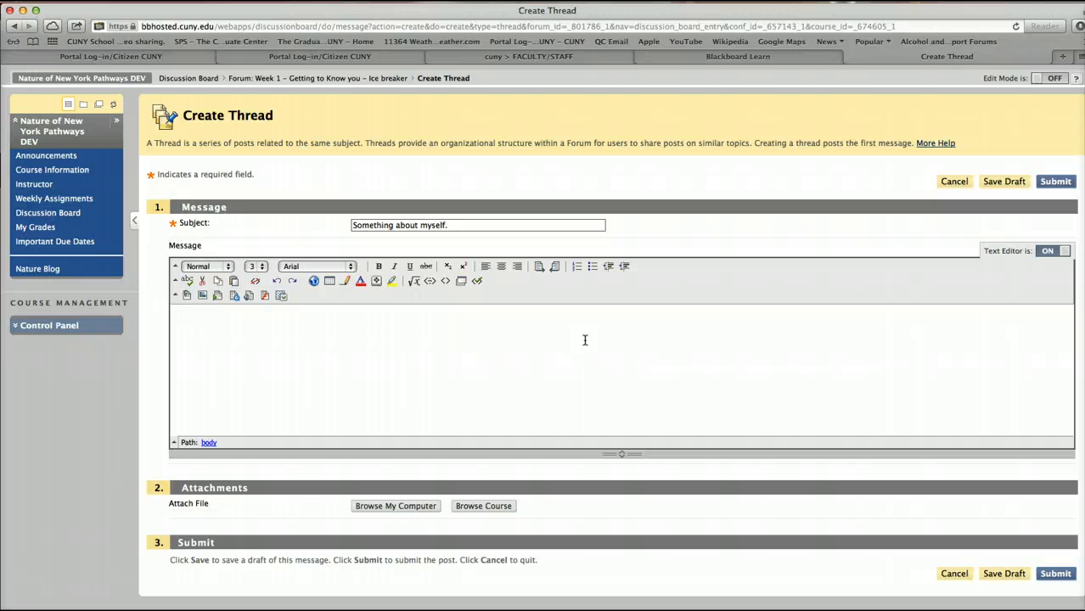
pyautogui.write('I am a frseshman at S')
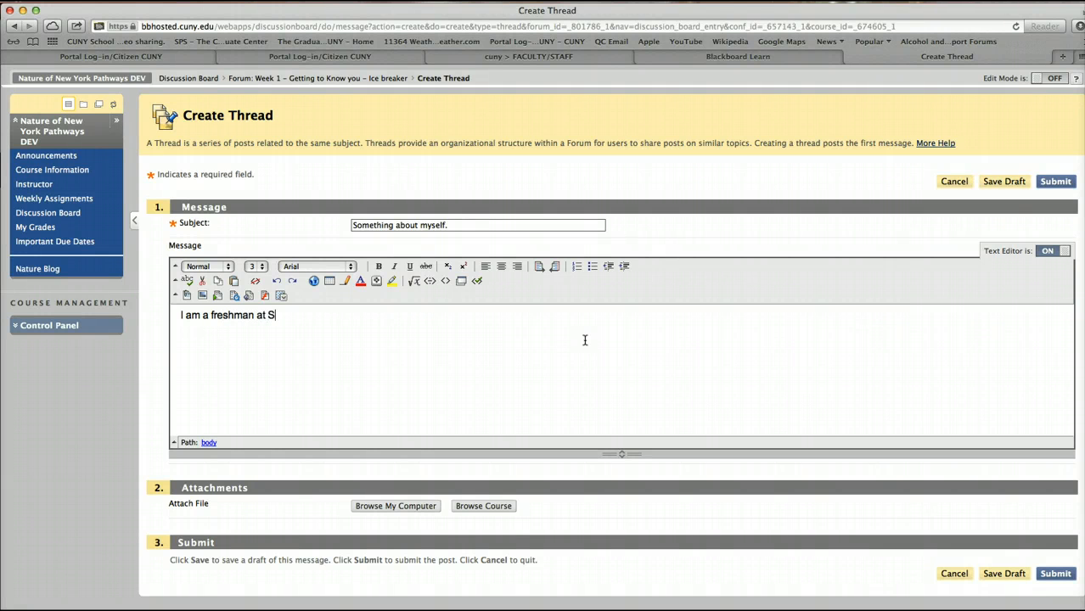
pyautogui.write('PS.')
pyautogui.click(1056, 575)
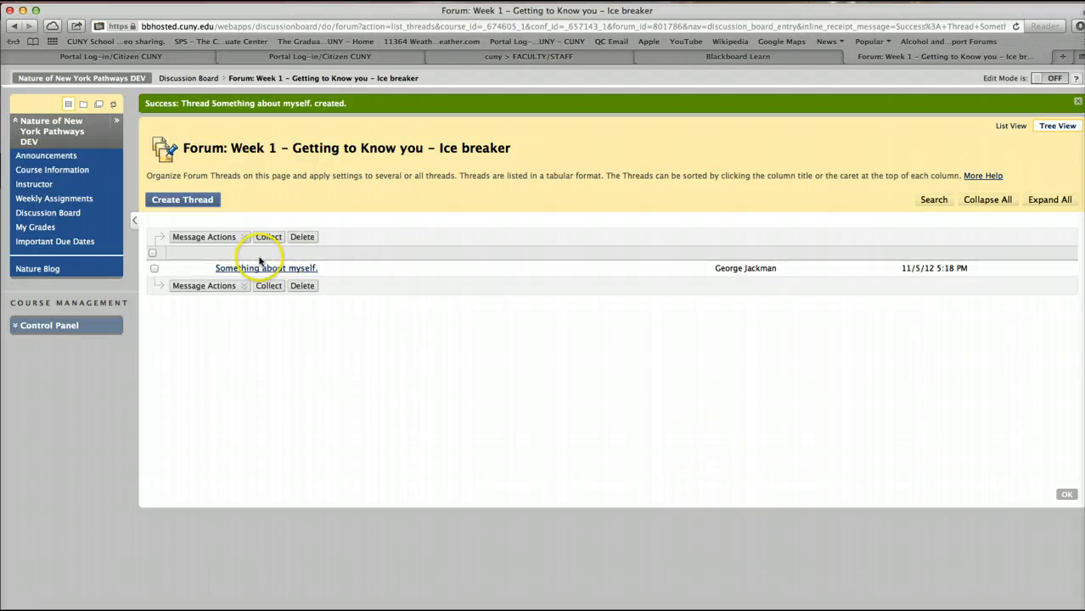
pyautogui.click(256, 269)
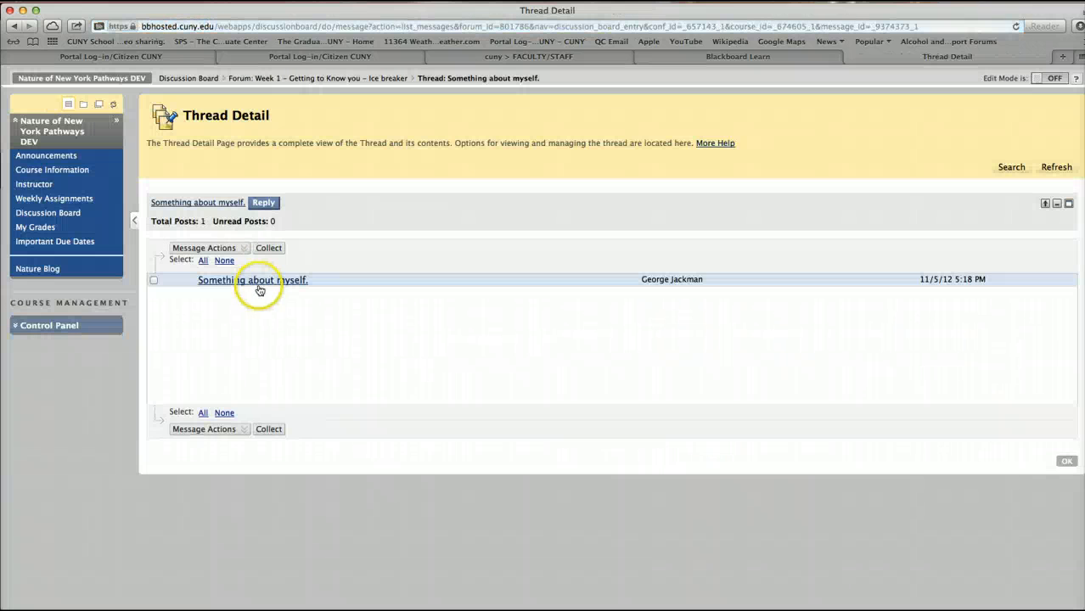
pyautogui.click(258, 285)
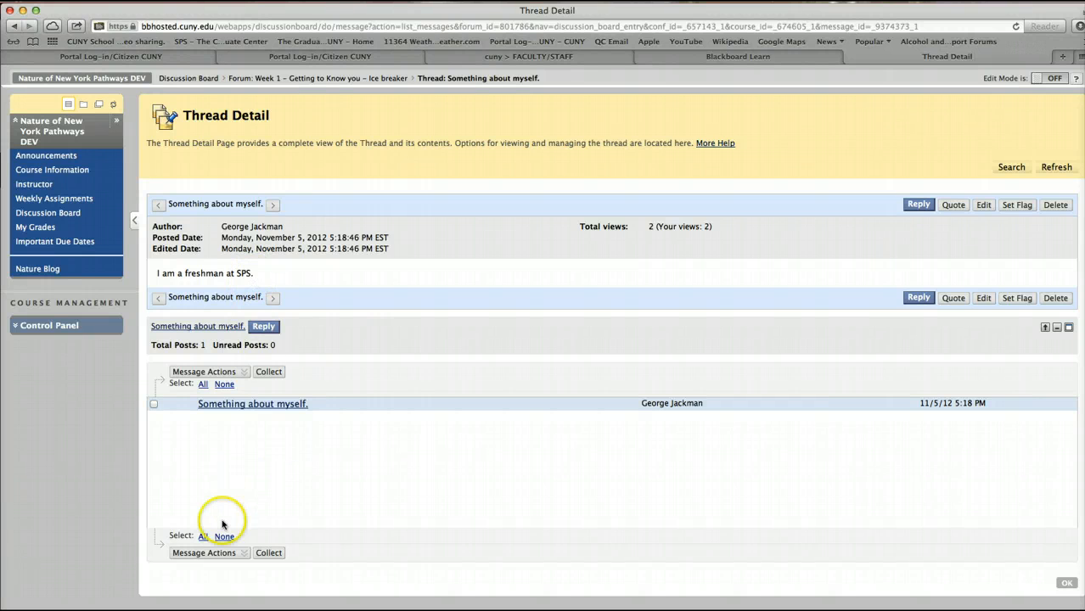
pyautogui.click(263, 326)
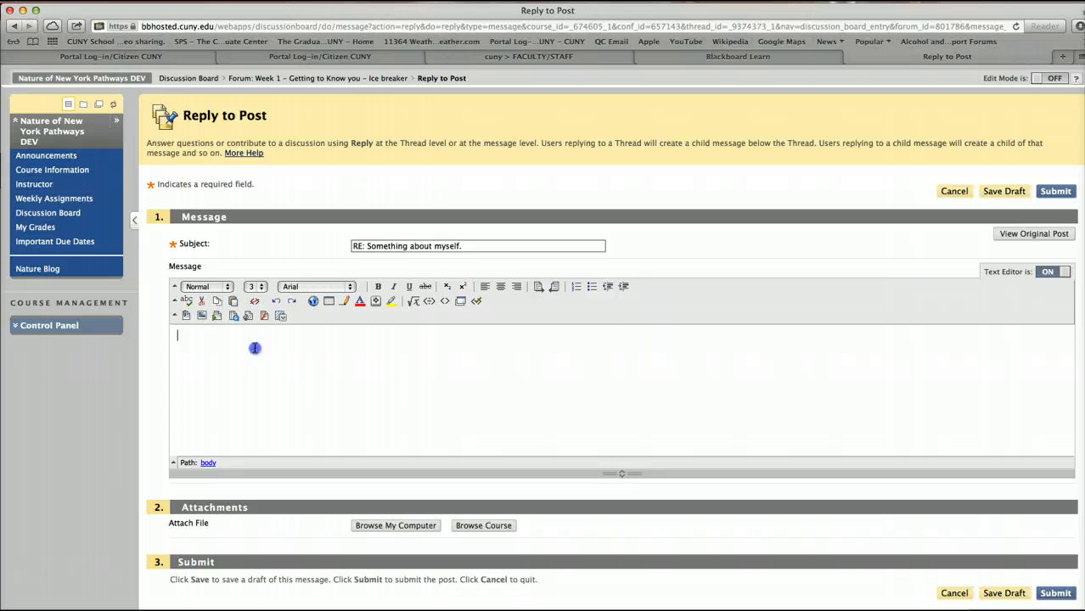
pyautogui.click(255, 348)
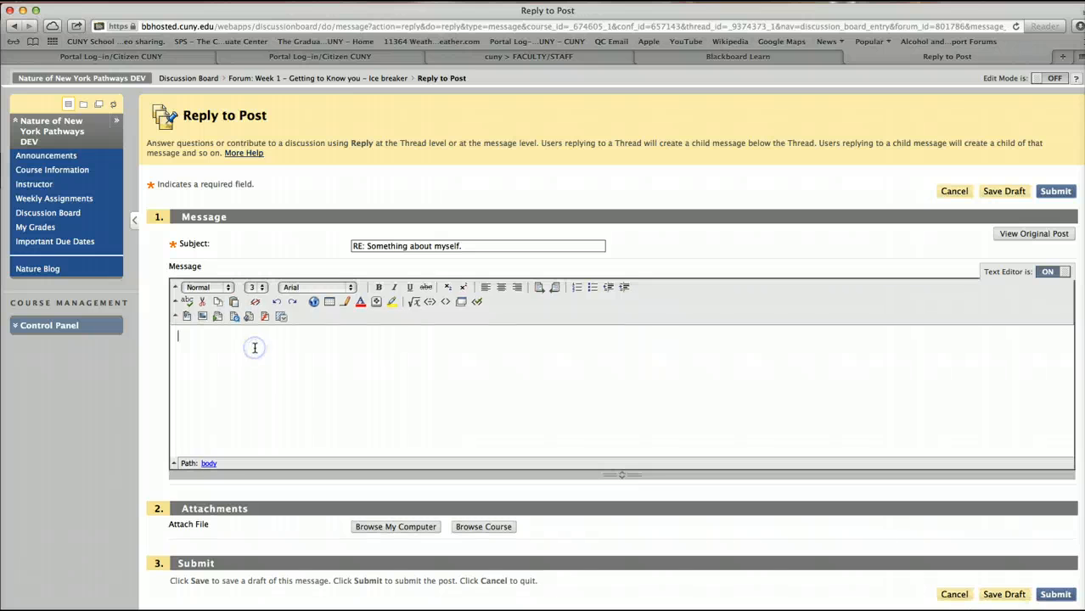
pyautogui.write('Welcome XXX to this course.')
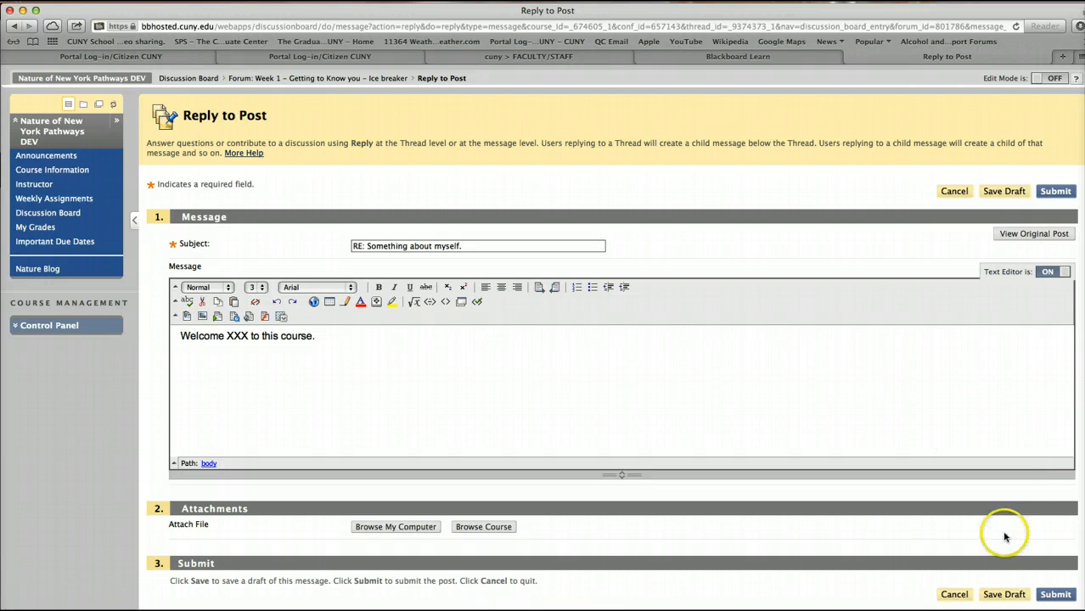
pyautogui.click(954, 596)
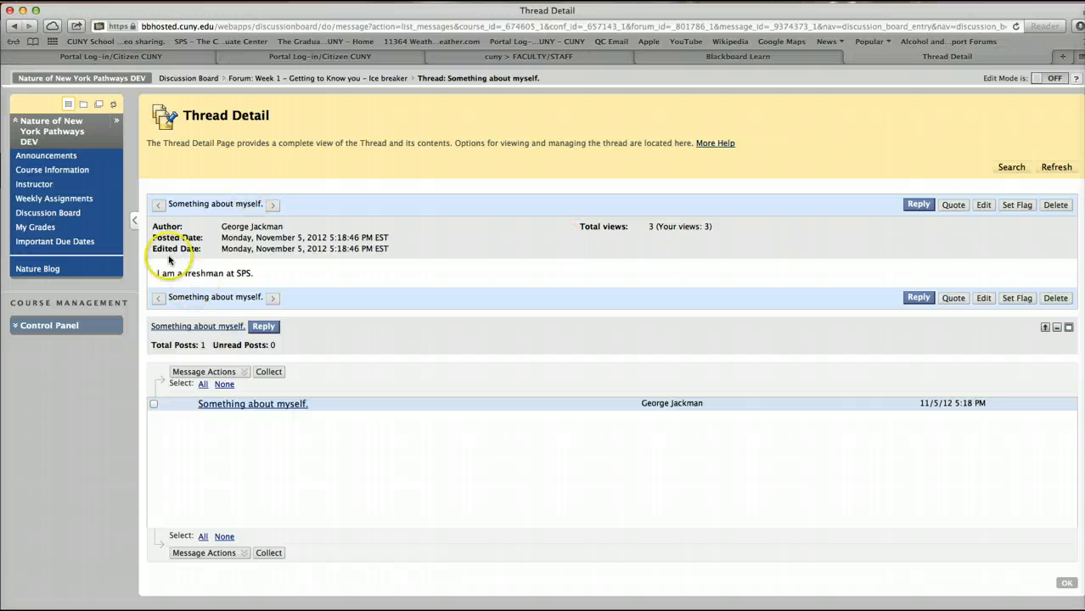
# Step: Review the weekly forum prompts on the discussion board and open the Week 7 – Water forum
pyautogui.click(37, 214)
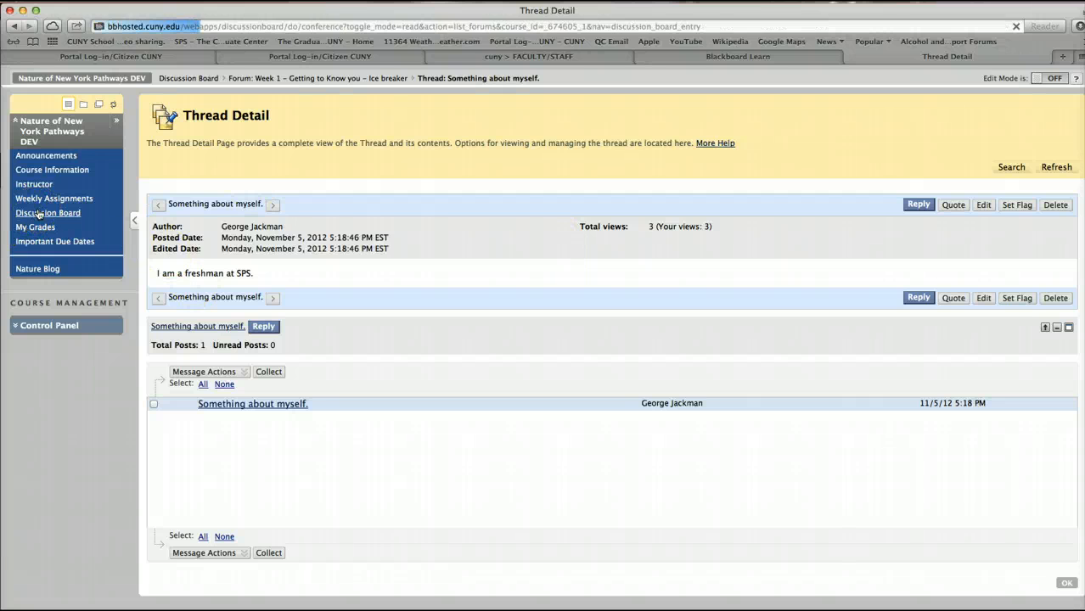
pyautogui.scroll(-5, 272, 272)
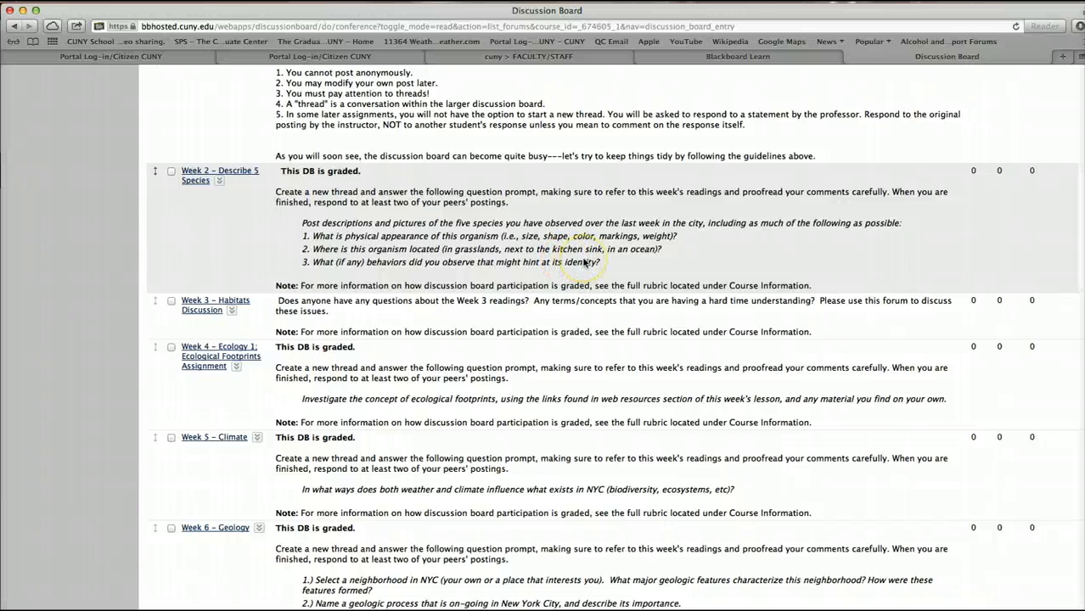
pyautogui.scroll(-1, 584, 264)
pyautogui.scroll(-1, 208, 266)
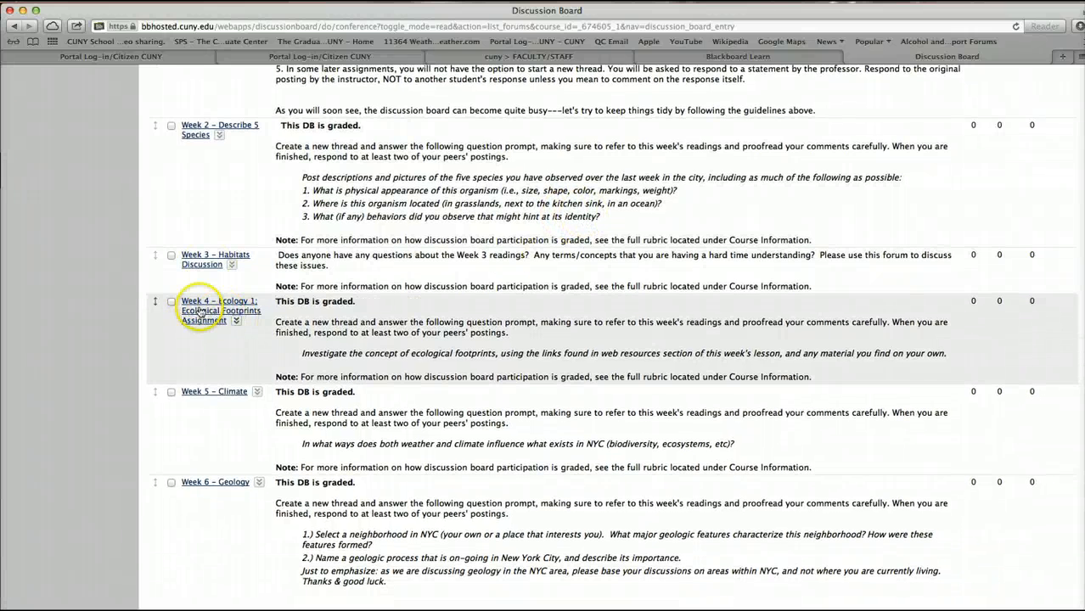
pyautogui.scroll(-2, 216, 307)
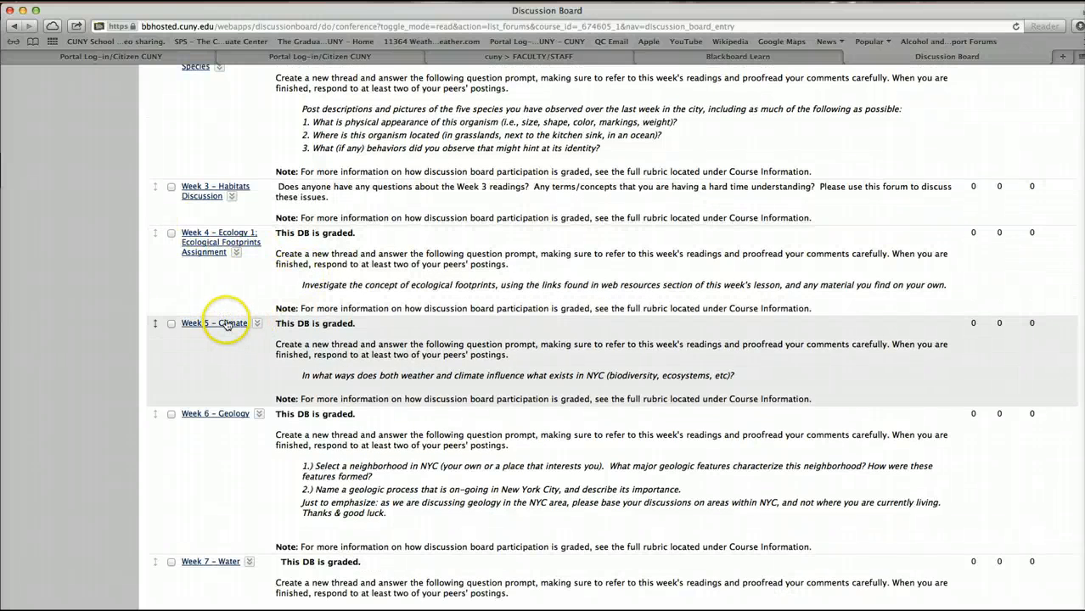
pyautogui.scroll(-5, 229, 331)
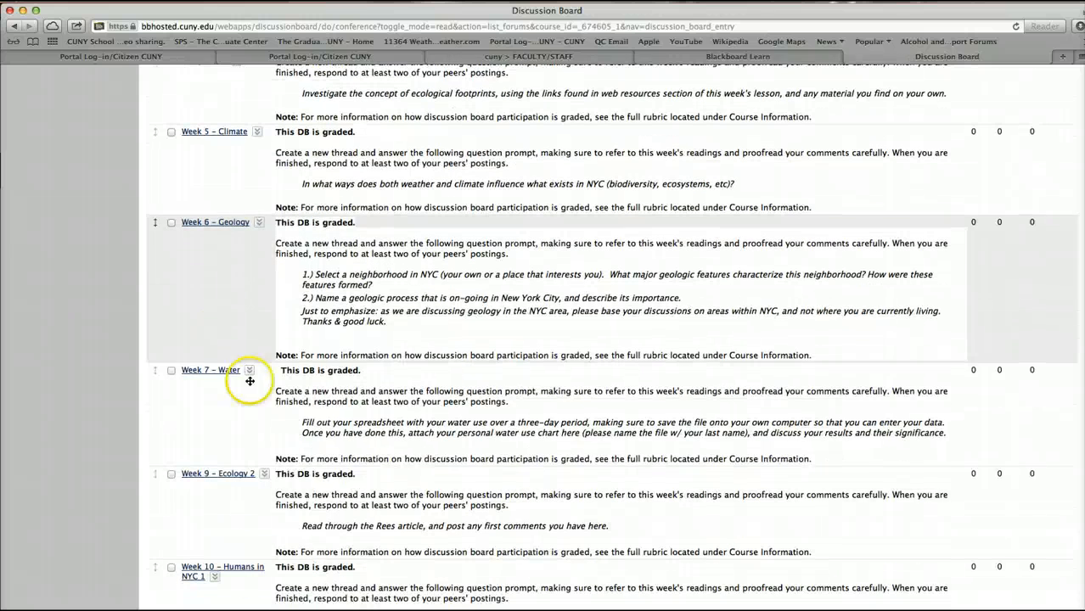
pyautogui.click(199, 371)
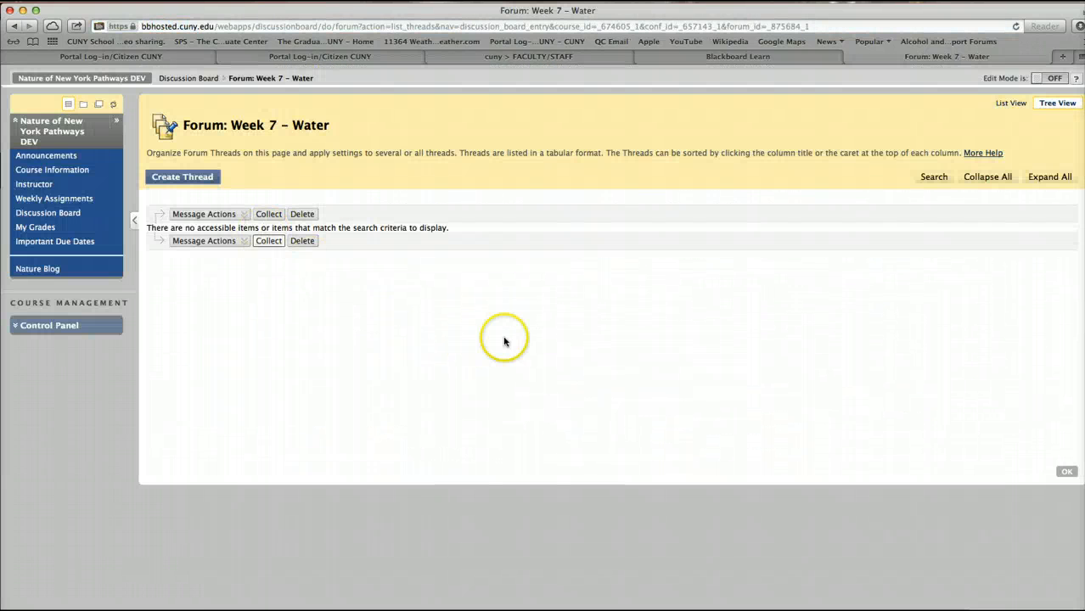
# Step: Return to the forum list, look over the Week 7 to Week 11 prompts, and go back to the list's beginning
pyautogui.click(12, 28)
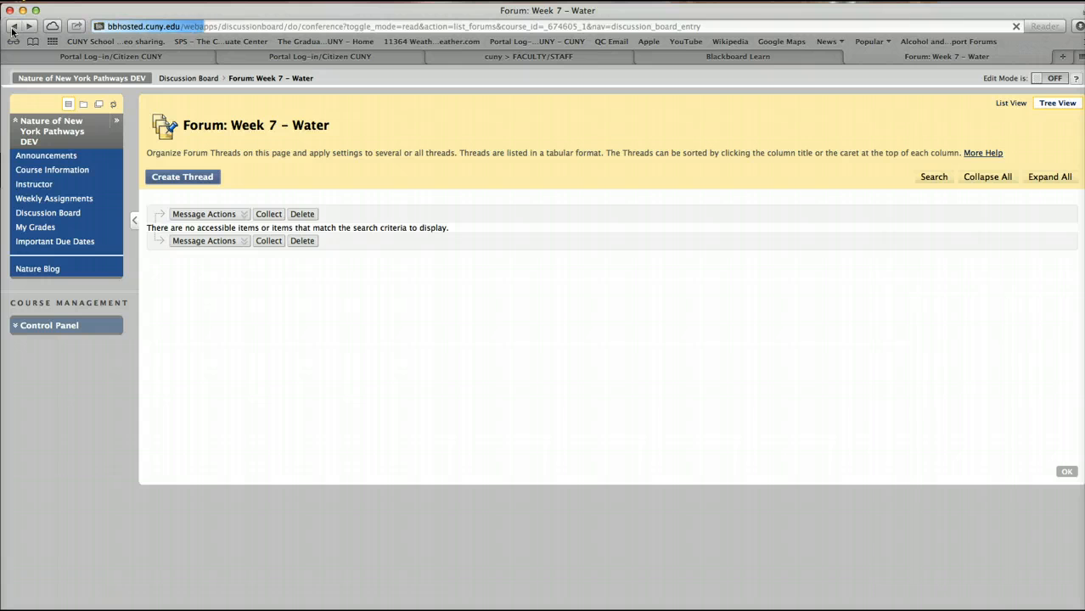
pyautogui.scroll(-4, 280, 297)
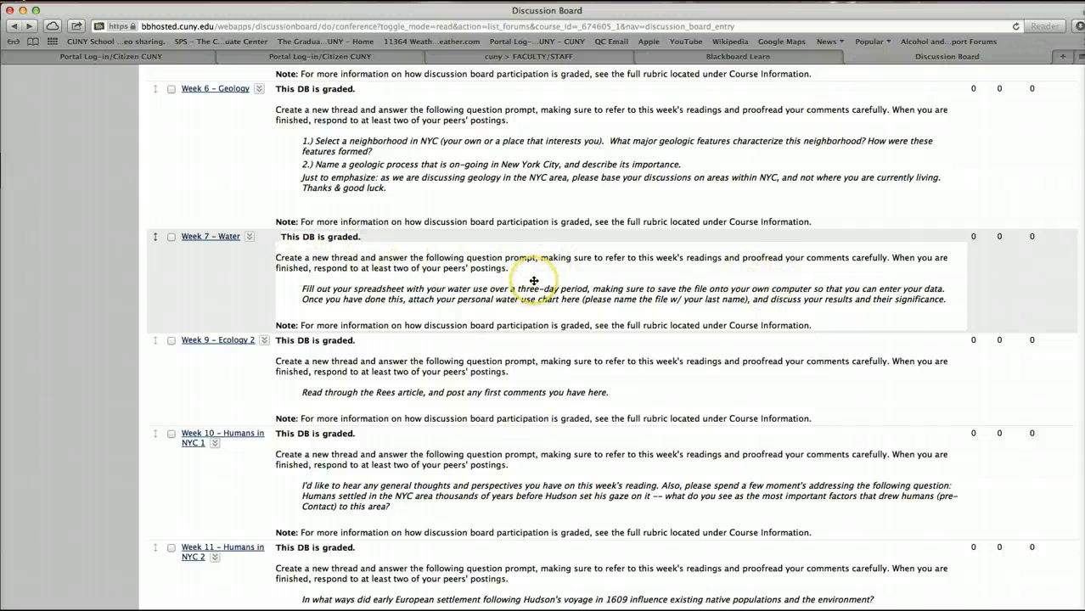
pyautogui.scroll(1, 533, 281)
pyautogui.scroll(15, 534, 280)
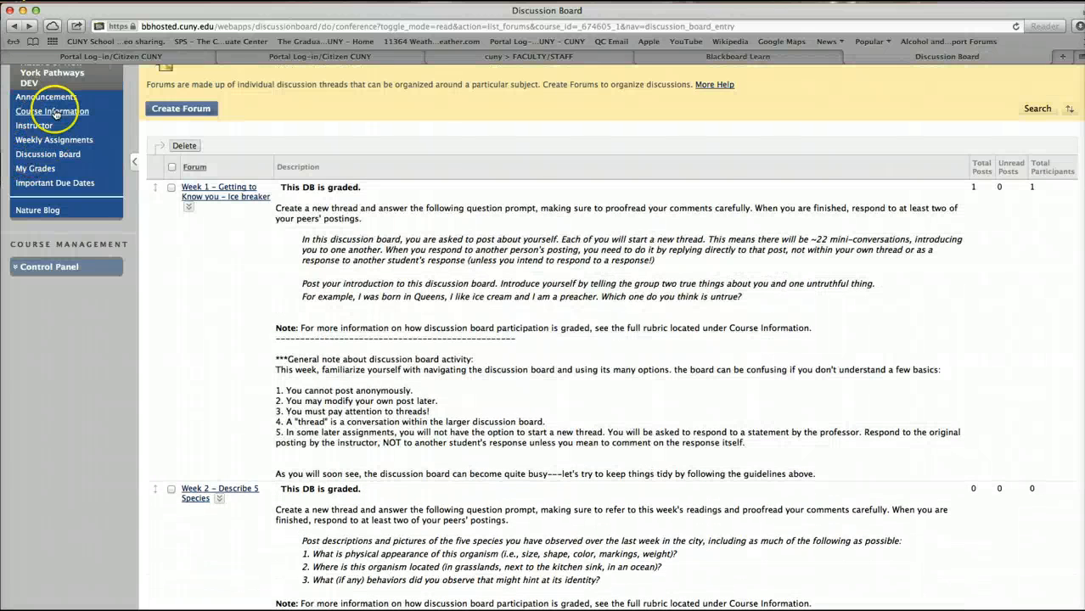
# Step: Open the Week 7: NYC's Water module from the weekly assignments and go to its Water Use Assignment page
pyautogui.click(39, 140)
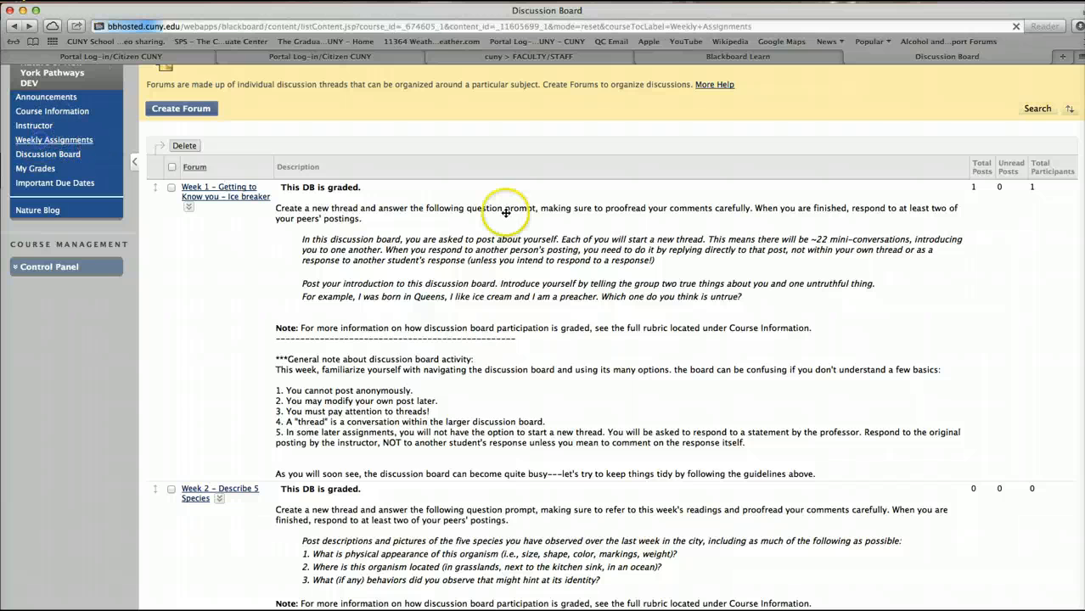
pyautogui.scroll(-15, 420, 341)
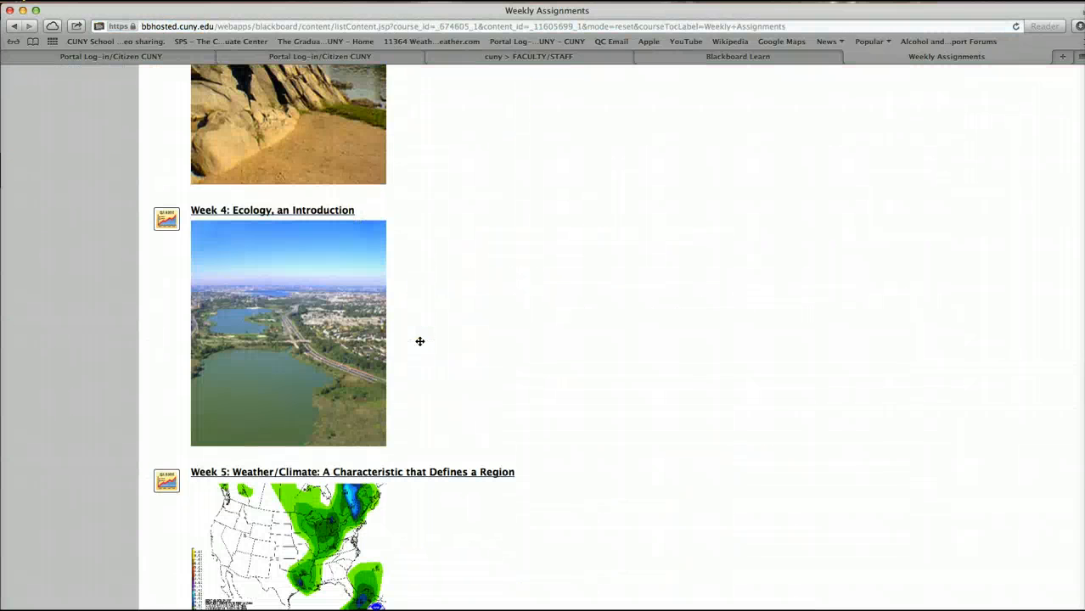
pyautogui.scroll(-5, 420, 341)
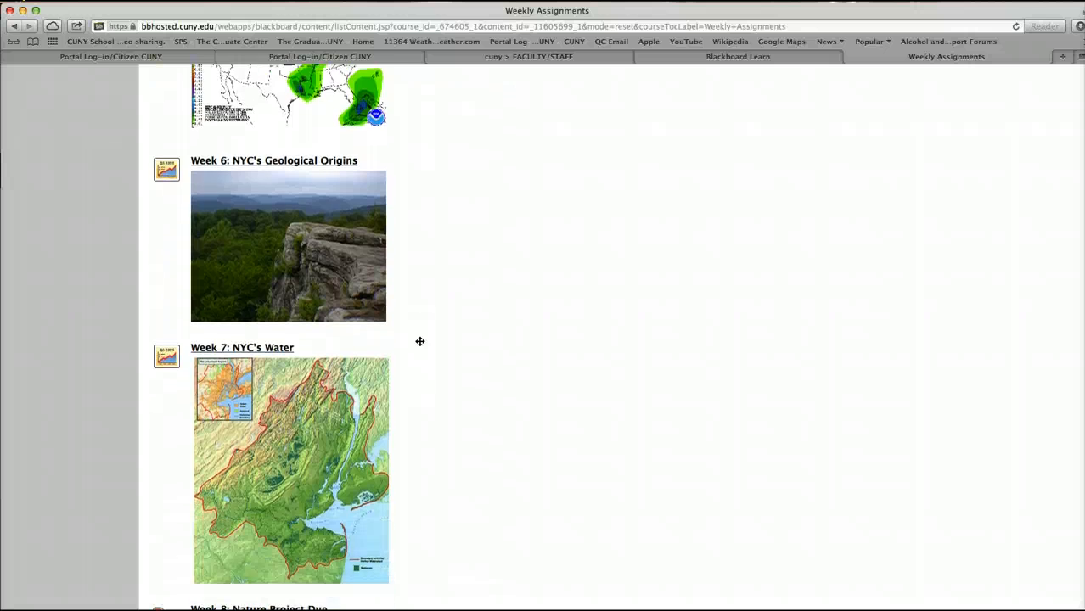
pyautogui.click(234, 318)
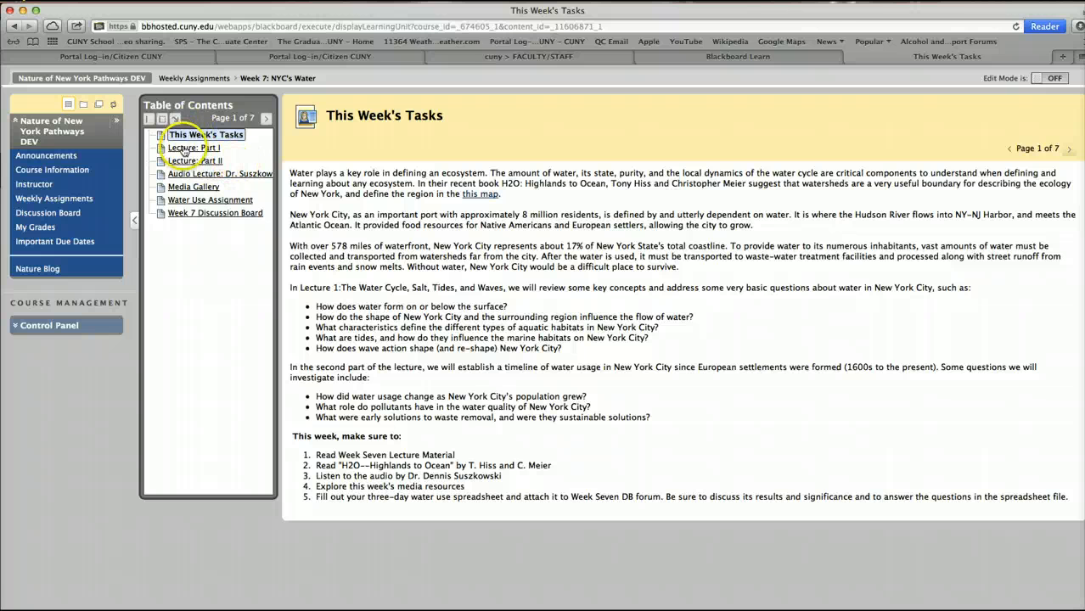
pyautogui.click(182, 201)
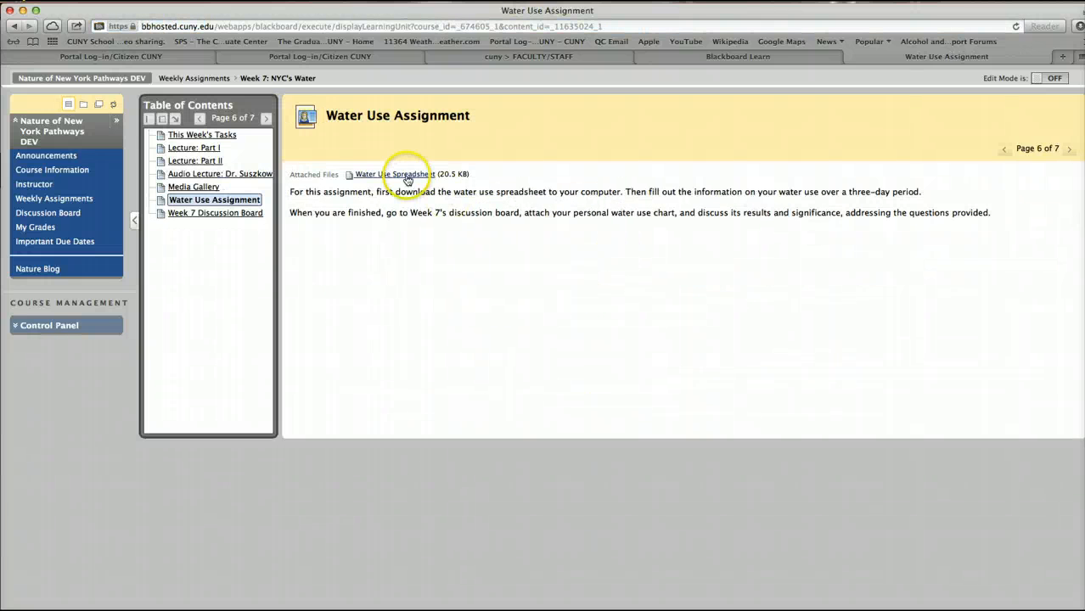
# Step: Download the Water Use Spreadsheet and open personalwaterusechart-6.xls in Excel, minimizing the other workbooks and enlarging the chart's window
pyautogui.click(408, 179)
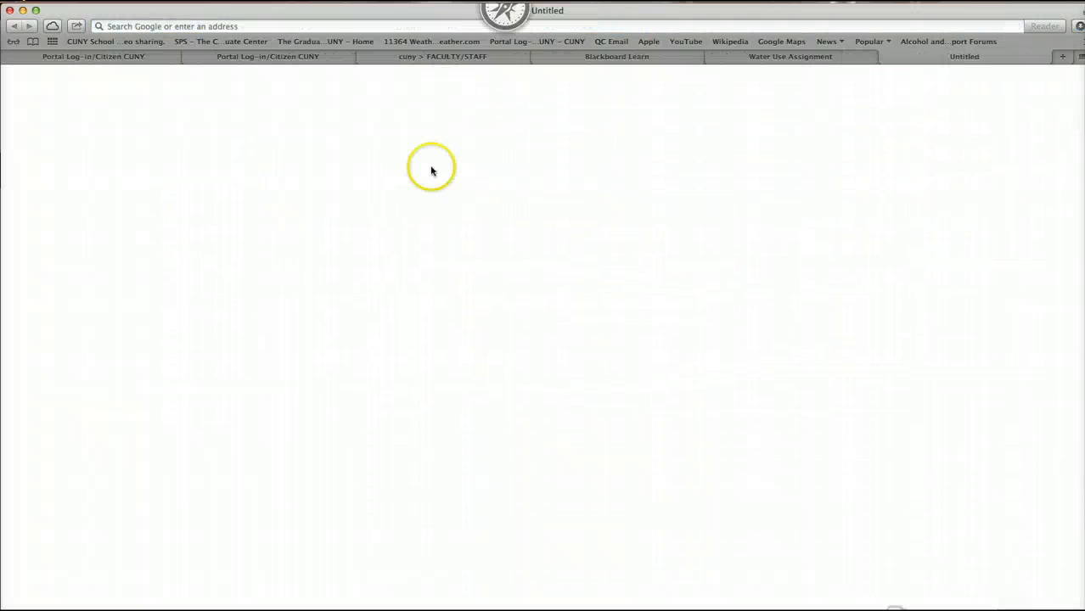
pyautogui.click(1078, 28)
pyautogui.doubleClick(883, 79)
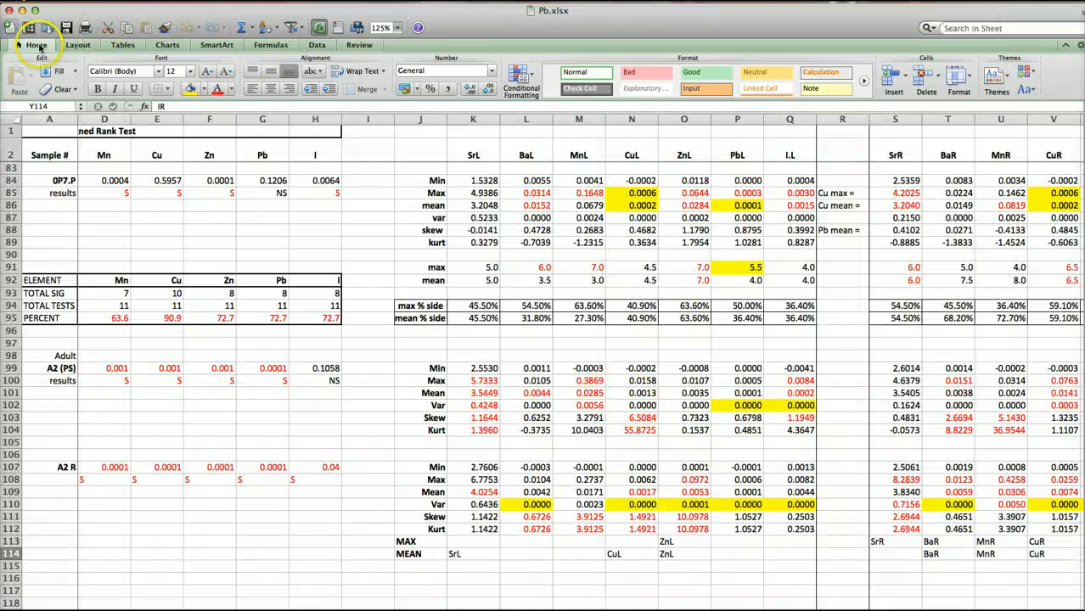
pyautogui.click(21, 12)
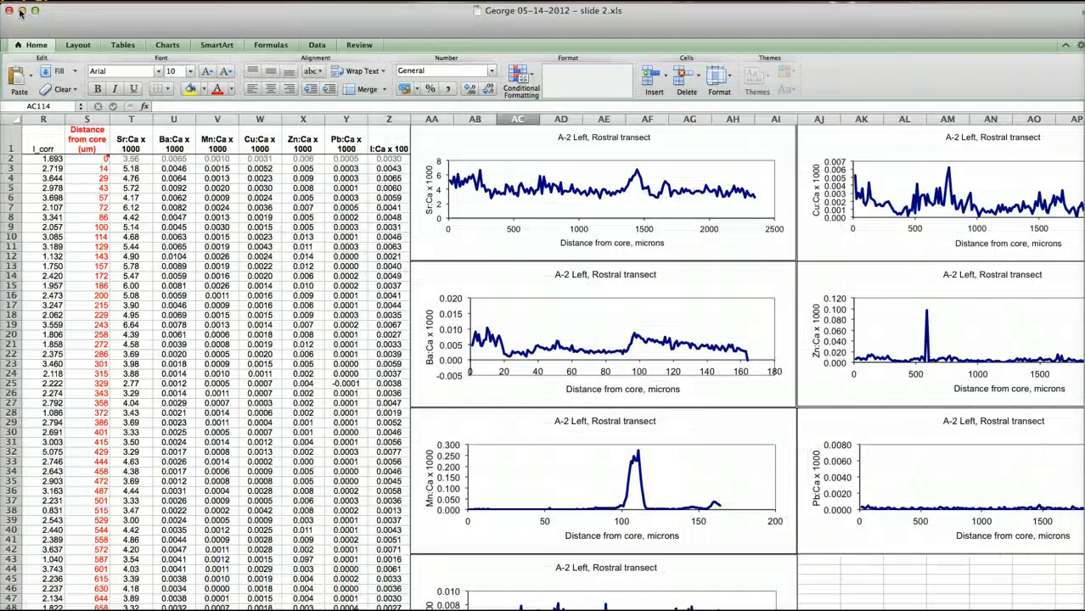
pyautogui.click(20, 11)
pyautogui.click(21, 12)
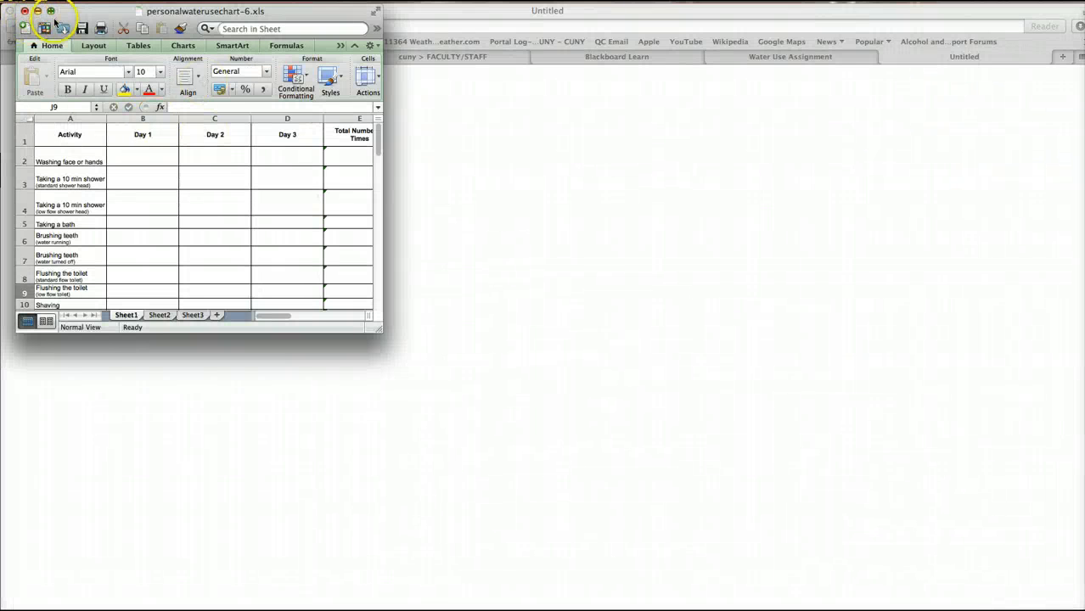
pyautogui.click(49, 12)
# Step: Look over the water use table and its chart, then close the workbook without saving and minimize the remaining workbook
pyautogui.scroll(-10, 365, 238)
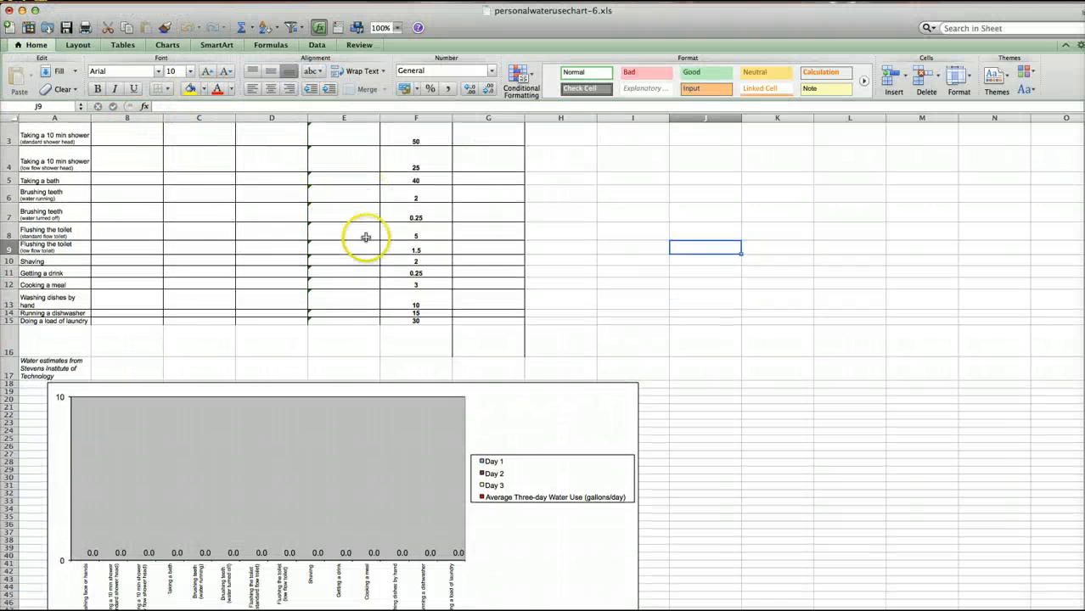
pyautogui.scroll(5, 365, 238)
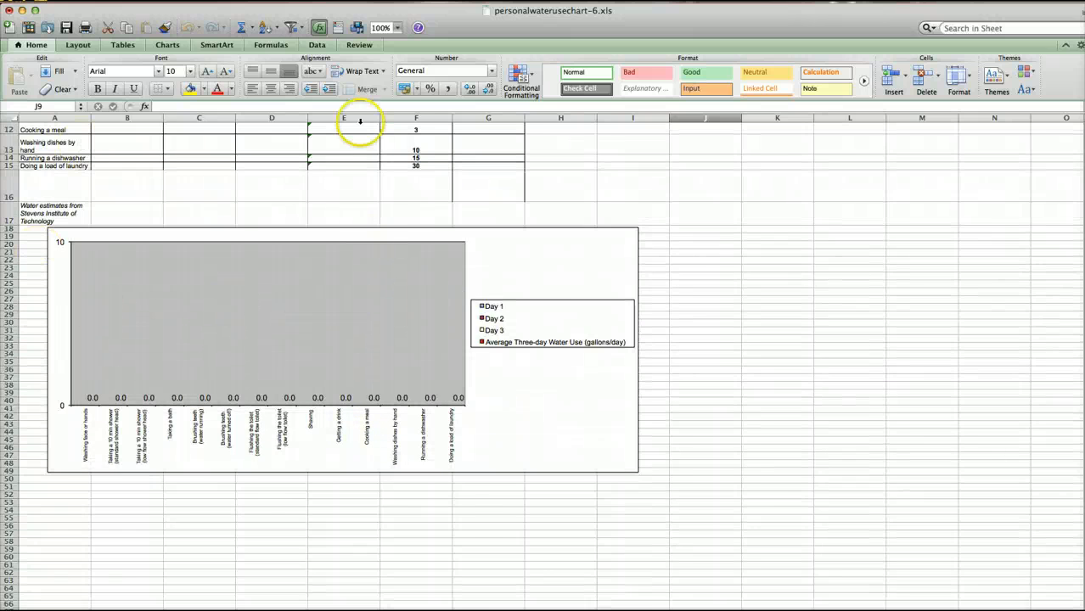
pyautogui.scroll(4, 403, 206)
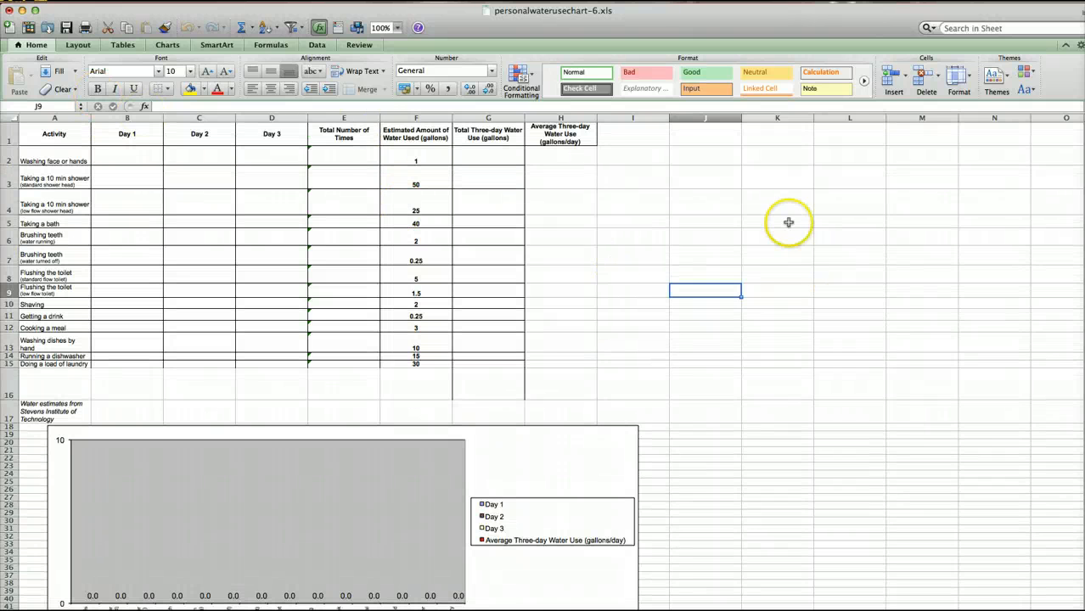
pyautogui.click(10, 10)
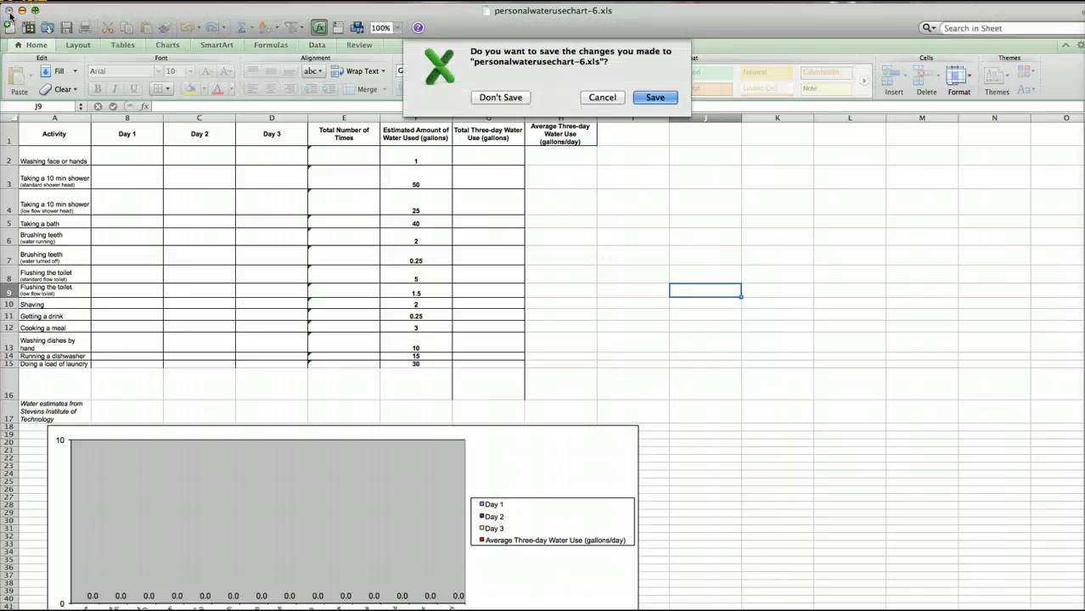
pyautogui.click(498, 100)
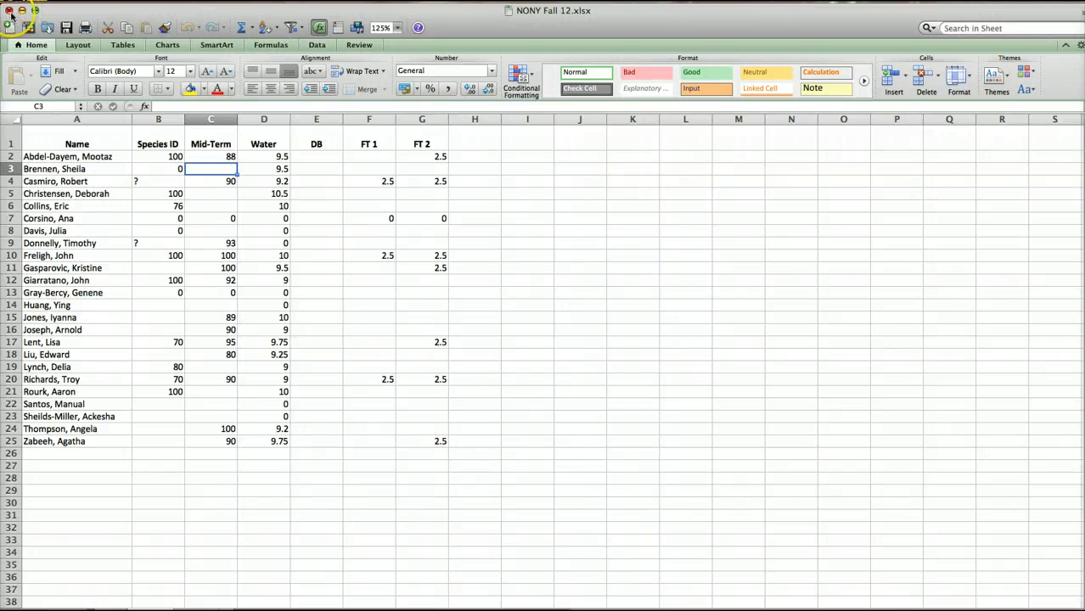
pyautogui.click(22, 11)
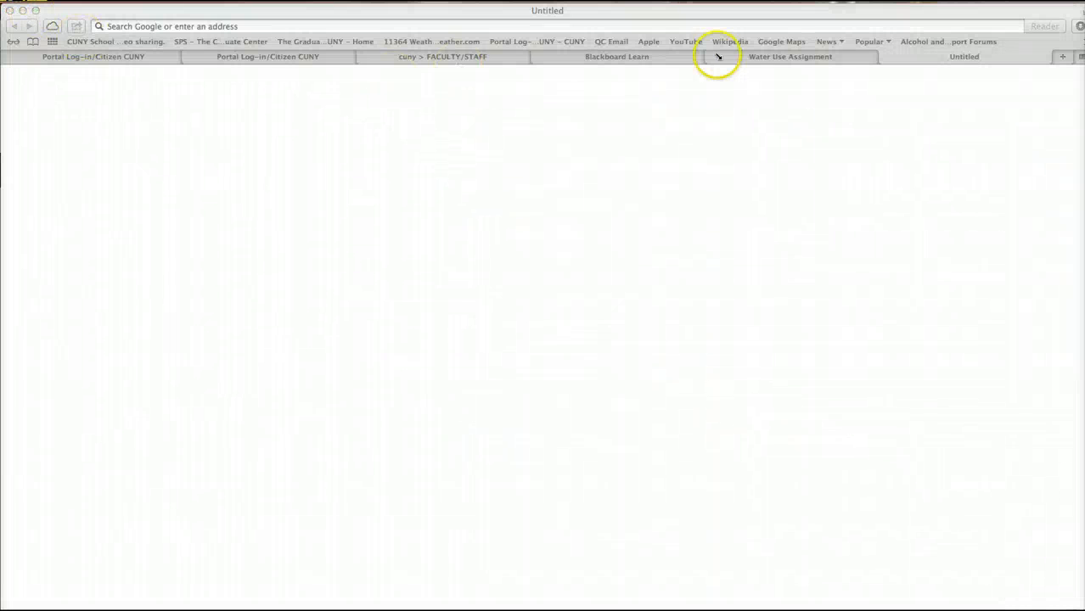
# Step: Return to the Blackboard Learn page in Safari and view the Week 1 introductory lecture and the discussion board
pyautogui.click(656, 61)
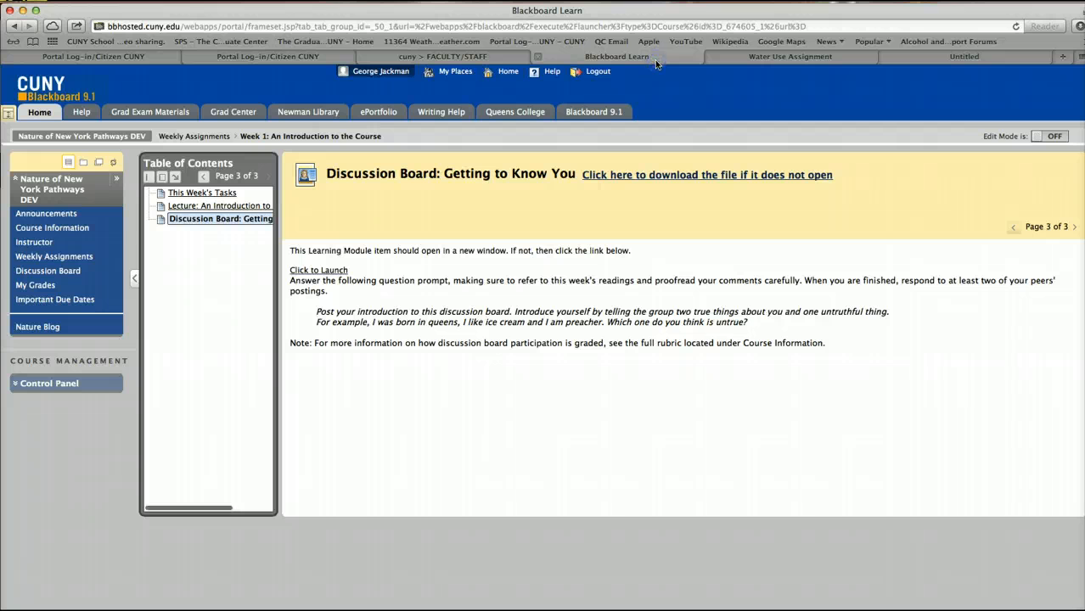
pyautogui.click(196, 207)
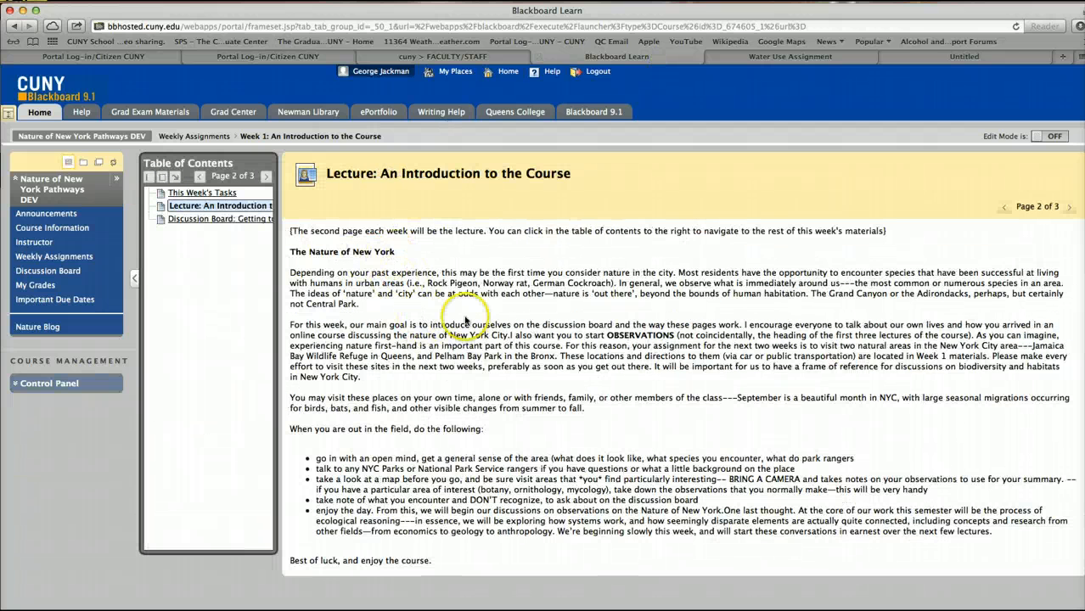
pyautogui.click(205, 221)
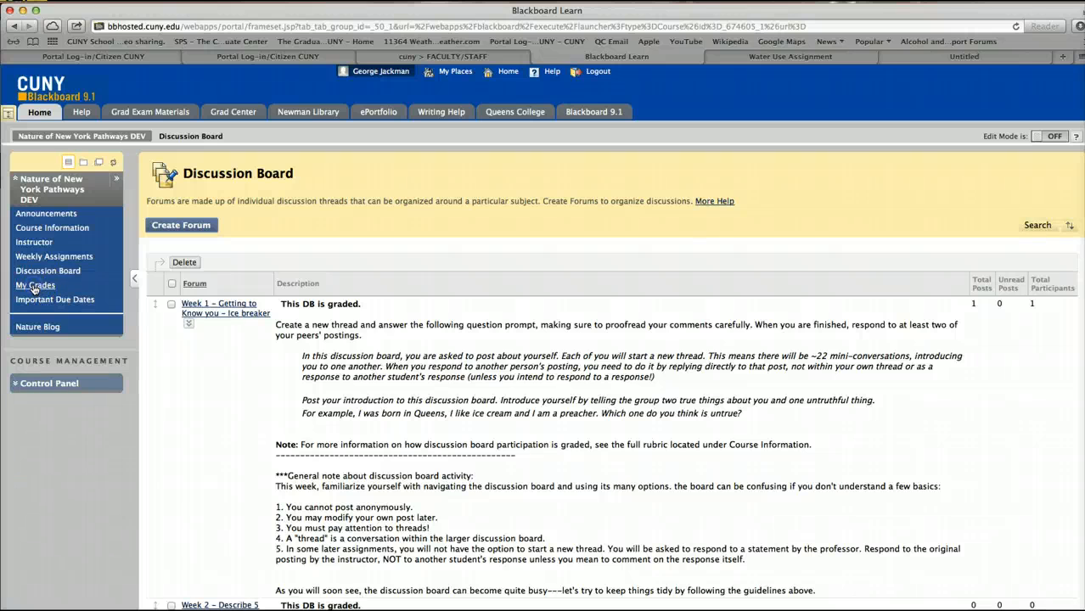
# Step: View the My Grades page and read through the assignments listed under Important Due Dates
pyautogui.click(34, 286)
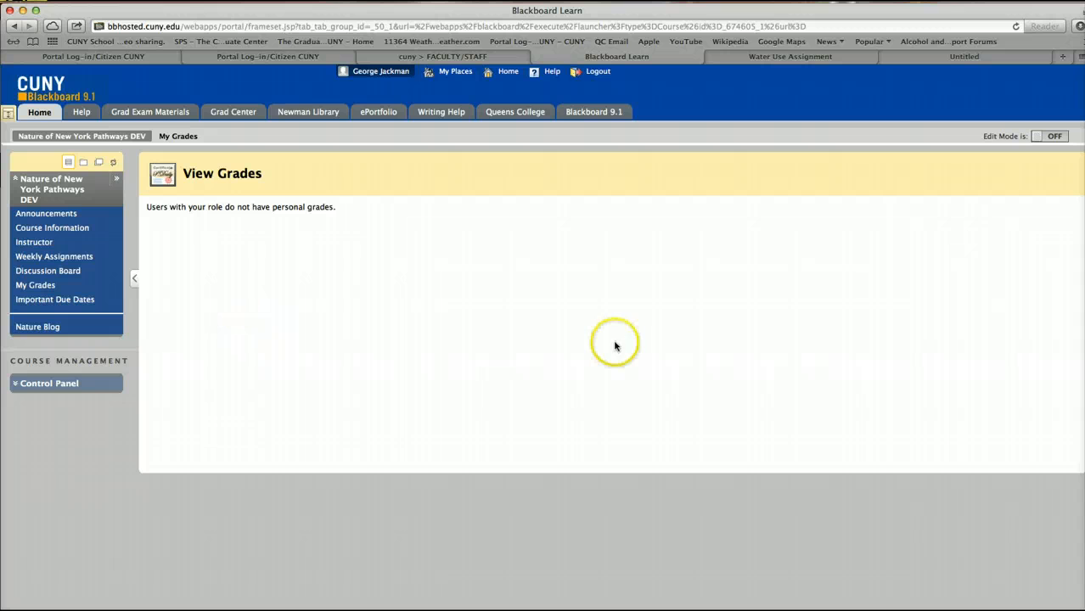
pyautogui.click(65, 301)
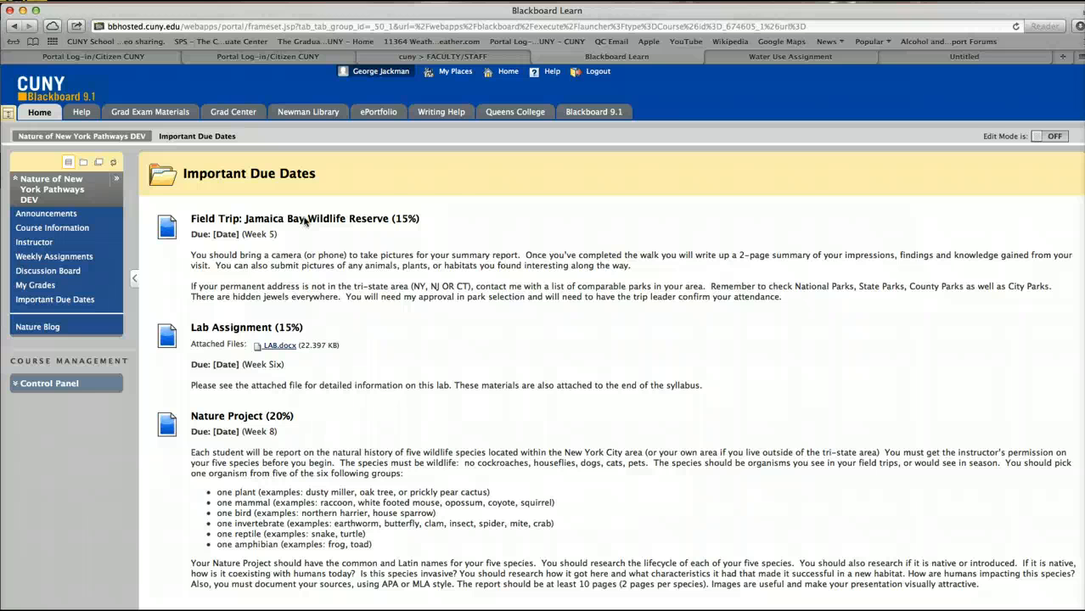
pyautogui.click(456, 231)
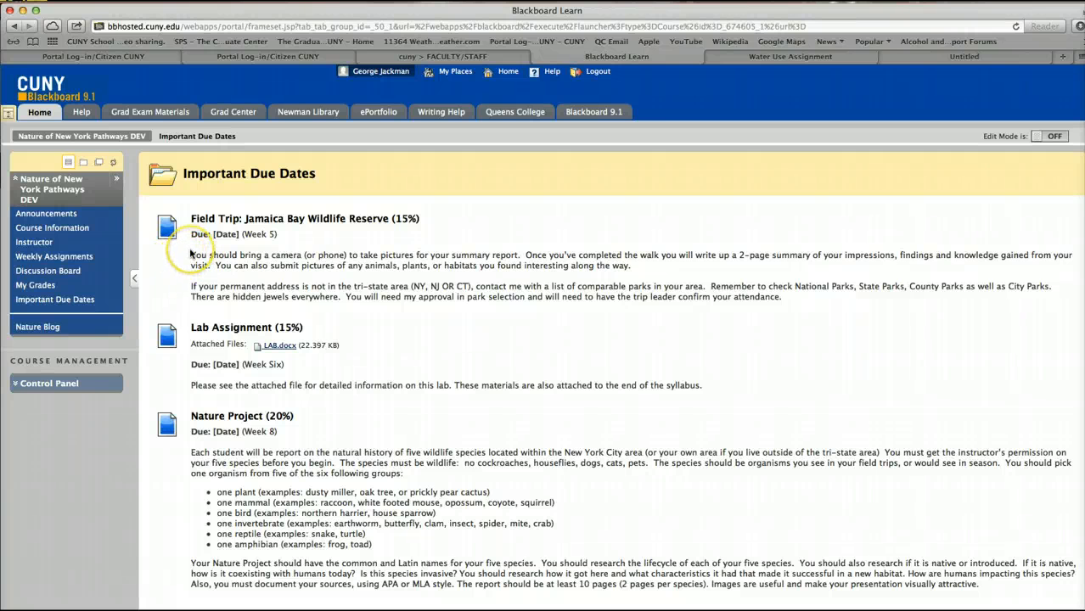
pyautogui.scroll(-2, 337, 250)
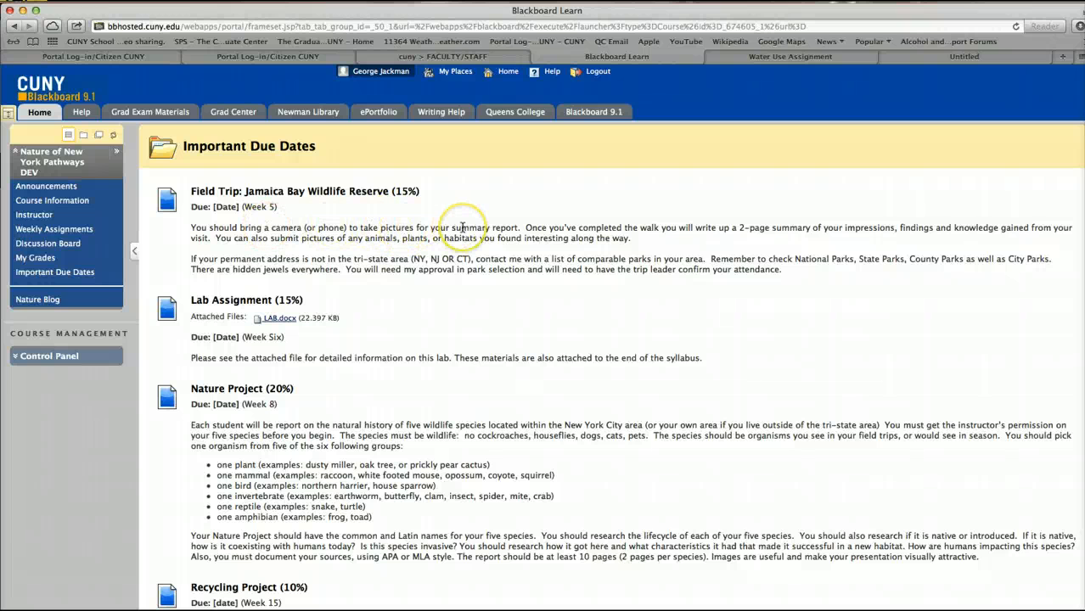
pyautogui.scroll(1, 463, 228)
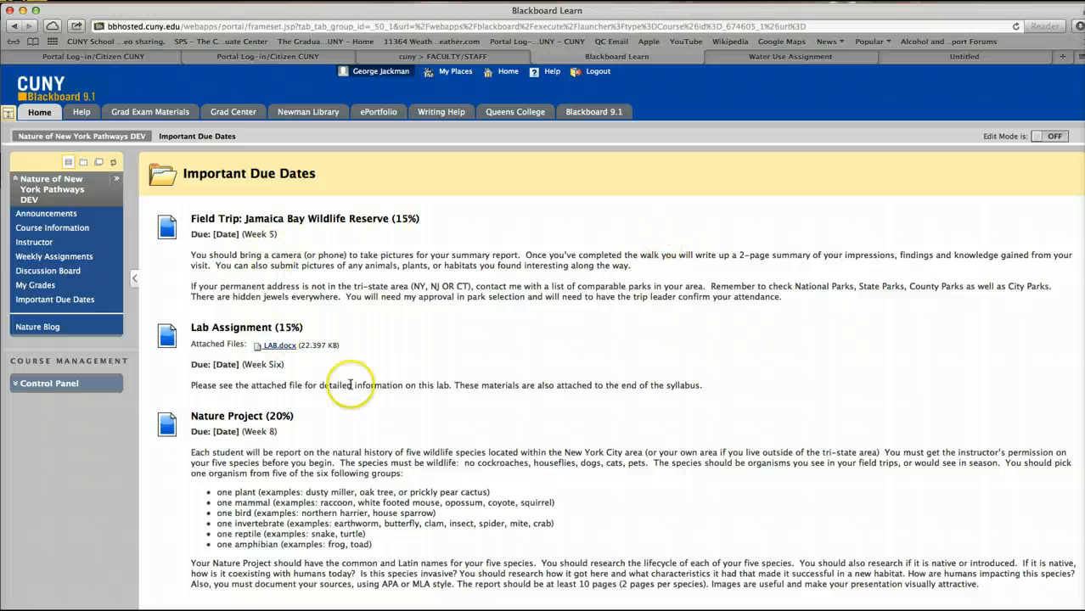
# Step: Download the Lab Assignment's LAB.docx attachment, open LAB 1-1.docx in Word, and move its window toward the middle of the screen
pyautogui.scroll(-1, 450, 263)
pyautogui.scroll(-5, 435, 288)
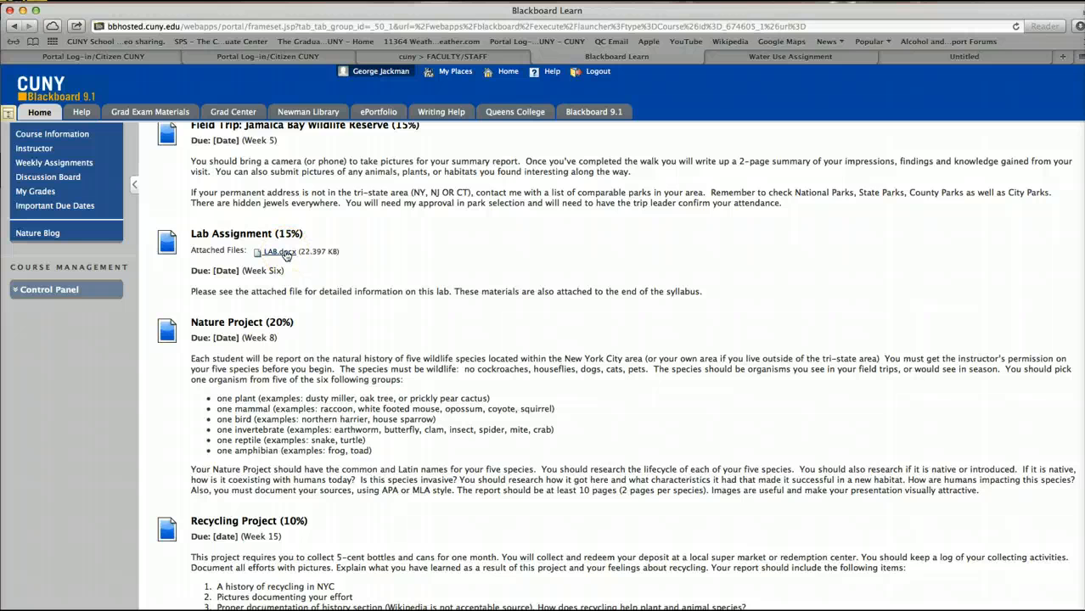
pyautogui.click(282, 252)
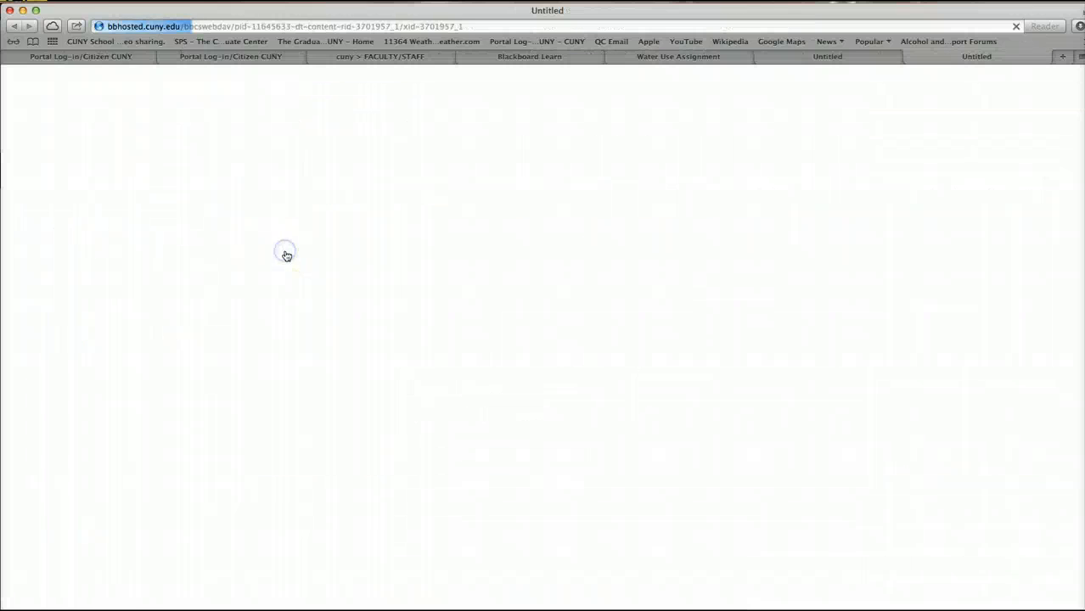
pyautogui.click(1079, 27)
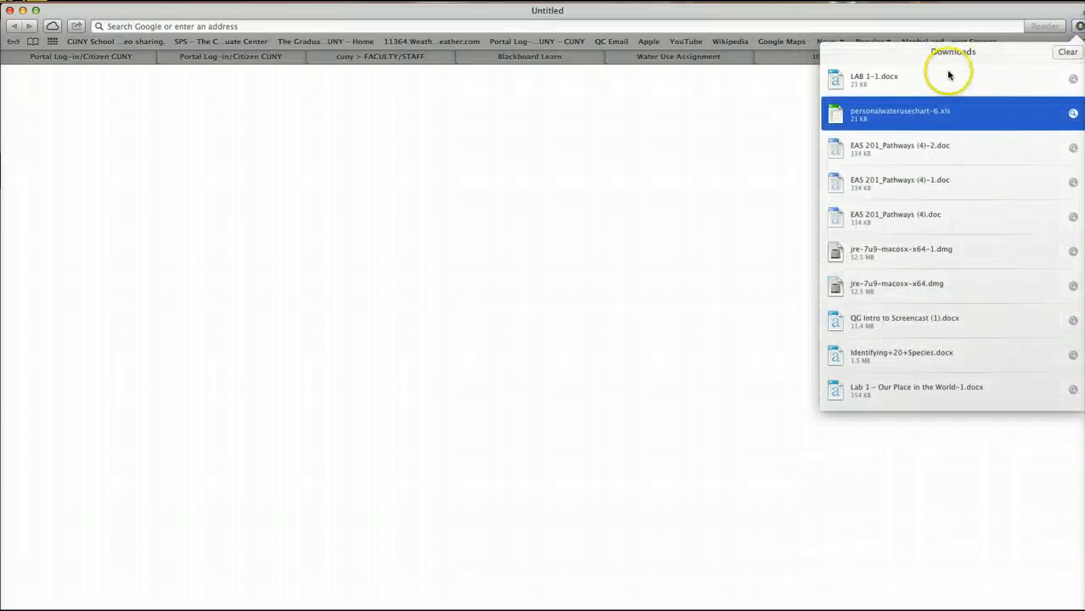
pyautogui.doubleClick(943, 73)
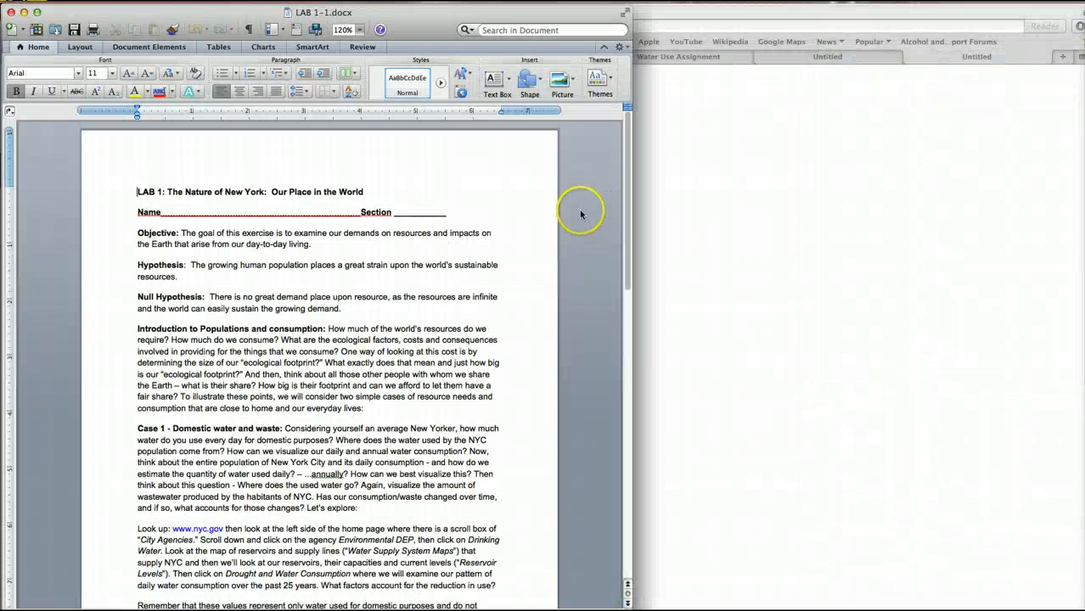
pyautogui.moveTo(430, 25); pyautogui.dragTo(625, 24)
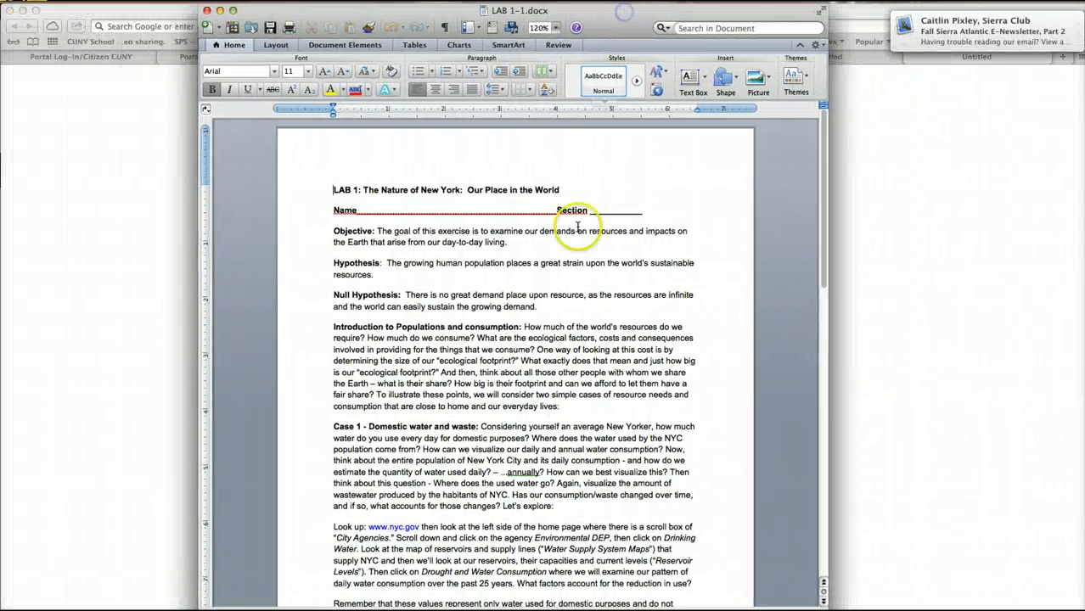
# Step: Read through the Lab 1 document's cases, questions and lab report instructions, then close the document
pyautogui.scroll(-5, 578, 227)
pyautogui.scroll(-10, 578, 226)
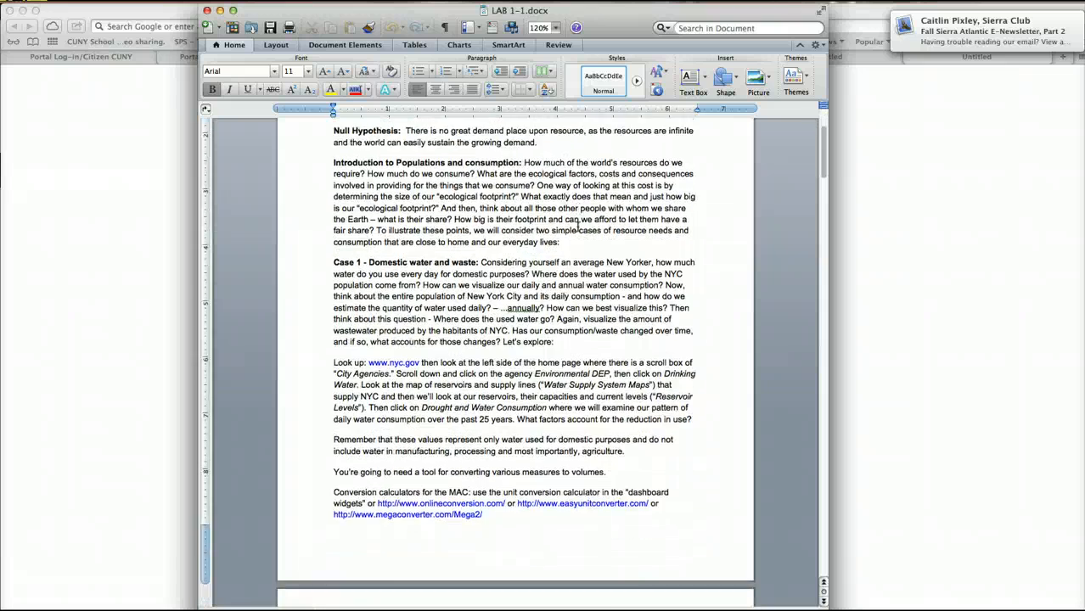
pyautogui.scroll(-20, 577, 227)
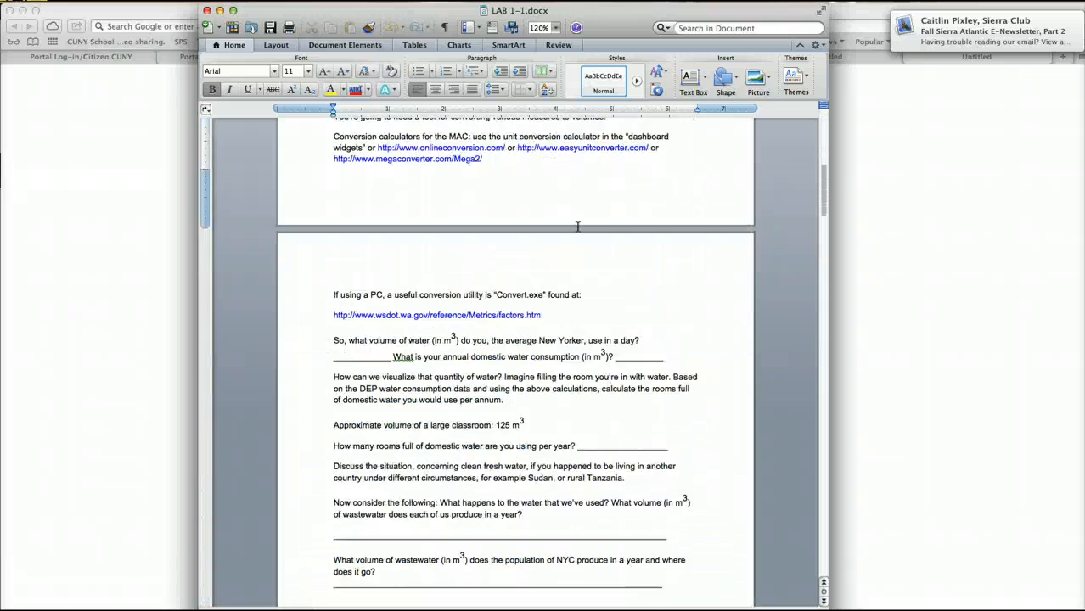
pyautogui.scroll(-20, 577, 227)
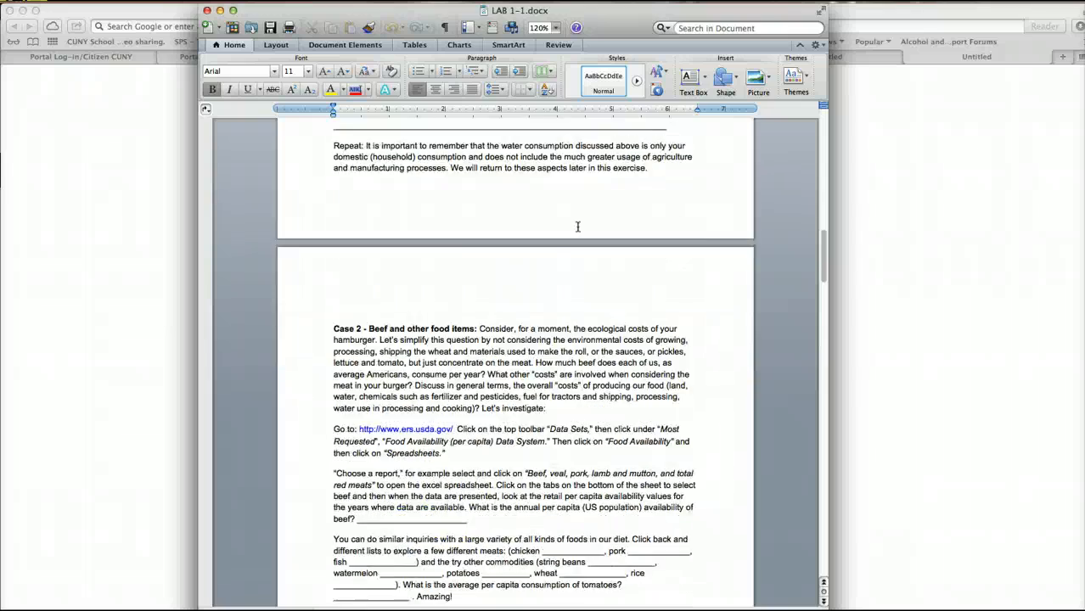
pyautogui.scroll(-20, 578, 227)
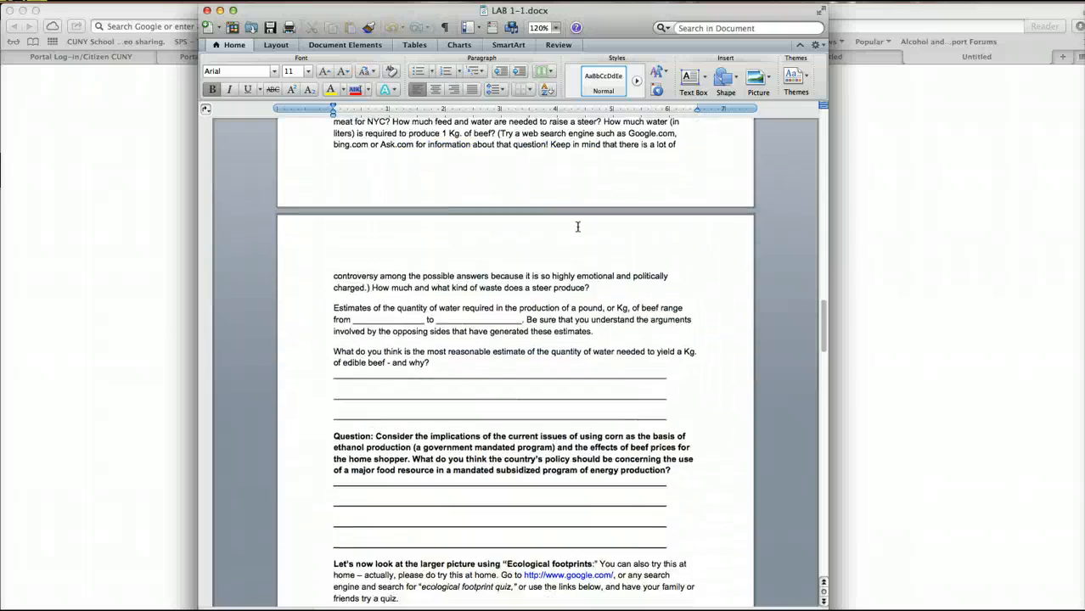
pyautogui.scroll(-20, 578, 227)
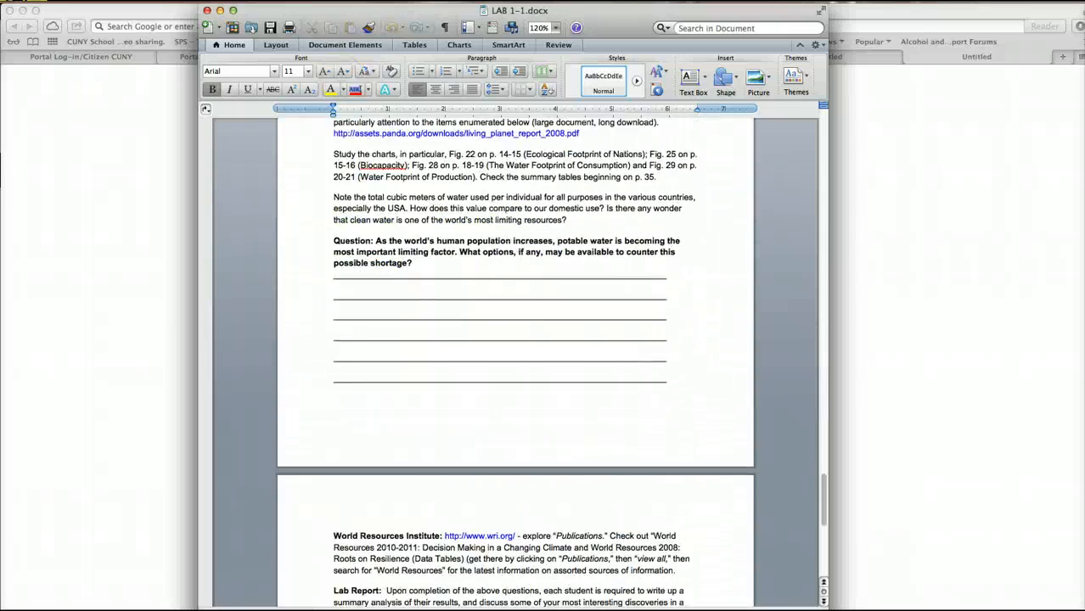
pyautogui.moveTo(583, 19); pyautogui.dragTo(685, 32)
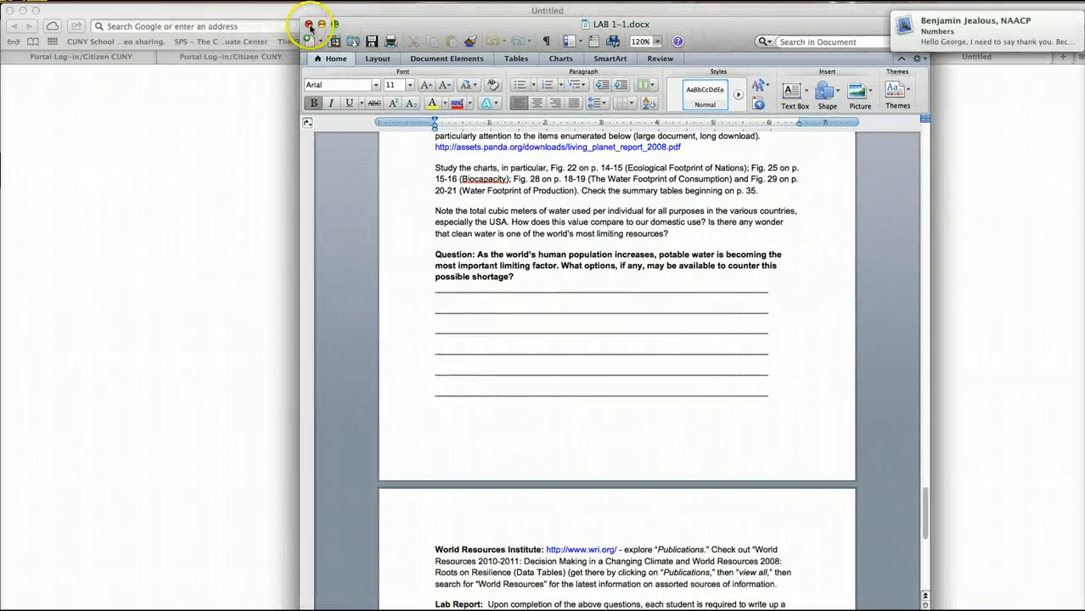
pyautogui.click(309, 24)
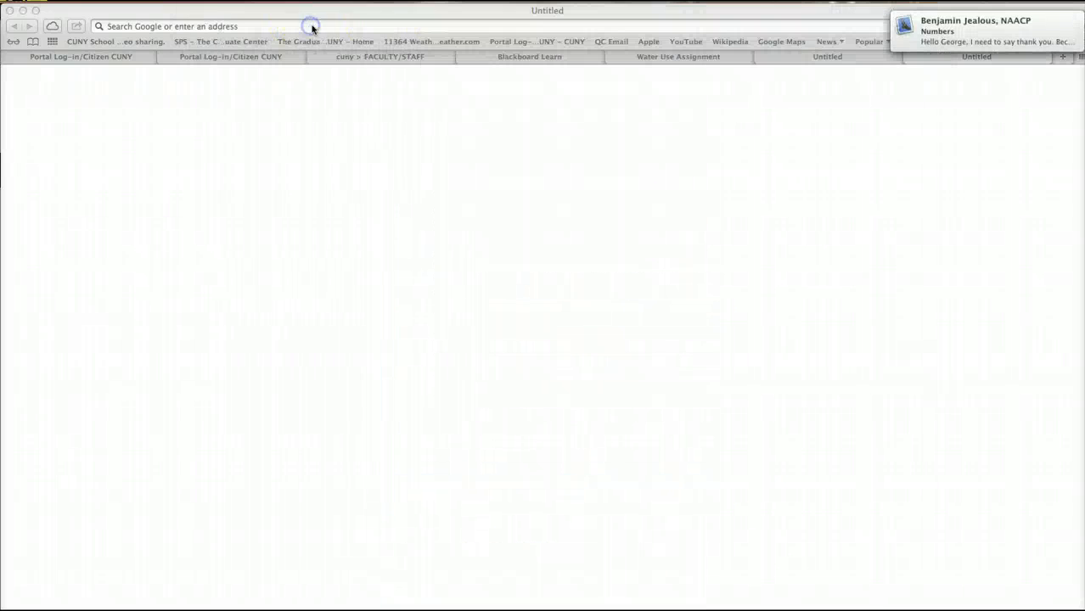
# Step: Return to the Blackboard Learn page and read through the remaining assignments under Important Due Dates, including the Nature Project, Recycling Project and Final Exam
pyautogui.click(828, 55)
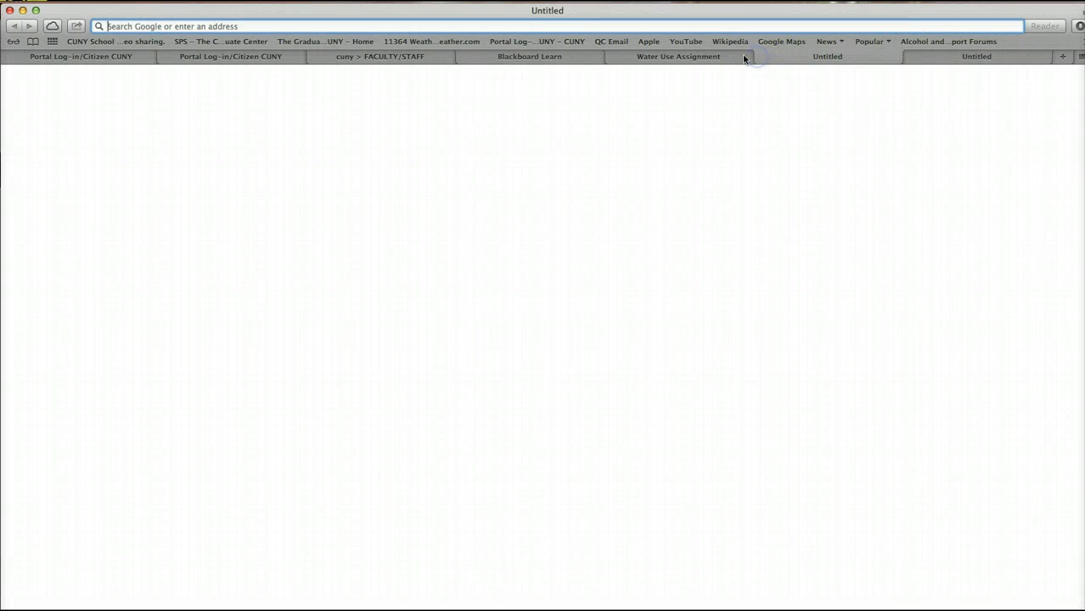
pyautogui.click(572, 57)
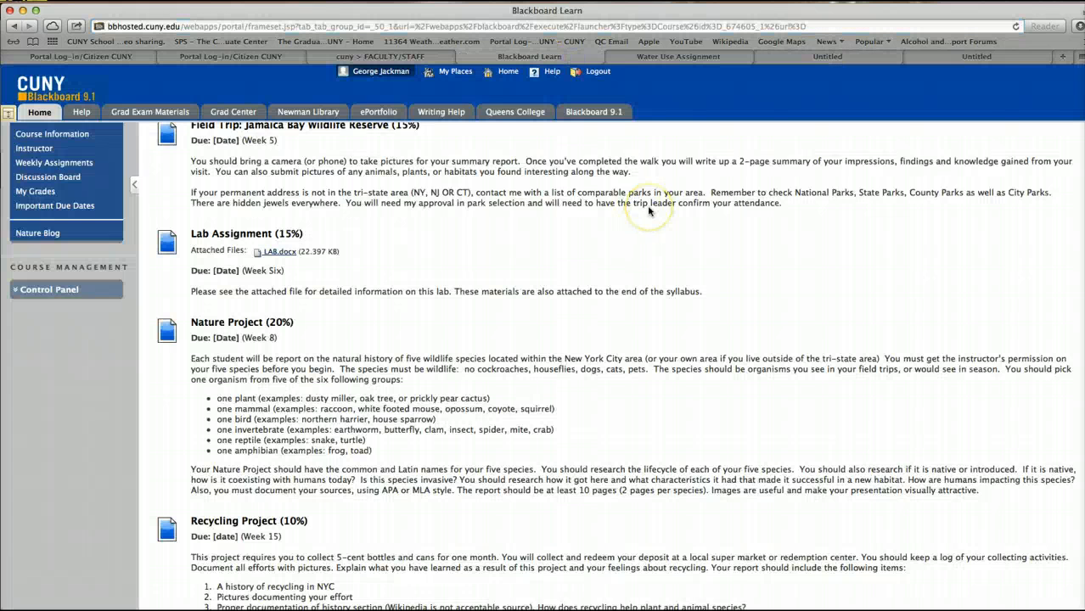
pyautogui.scroll(-2, 649, 212)
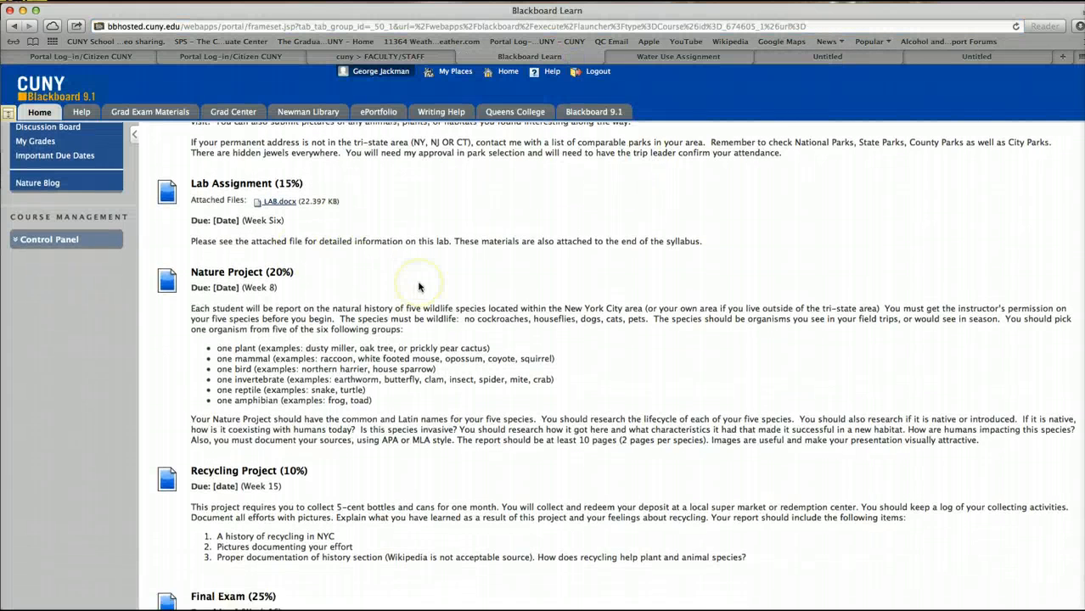
pyautogui.scroll(-2, 419, 287)
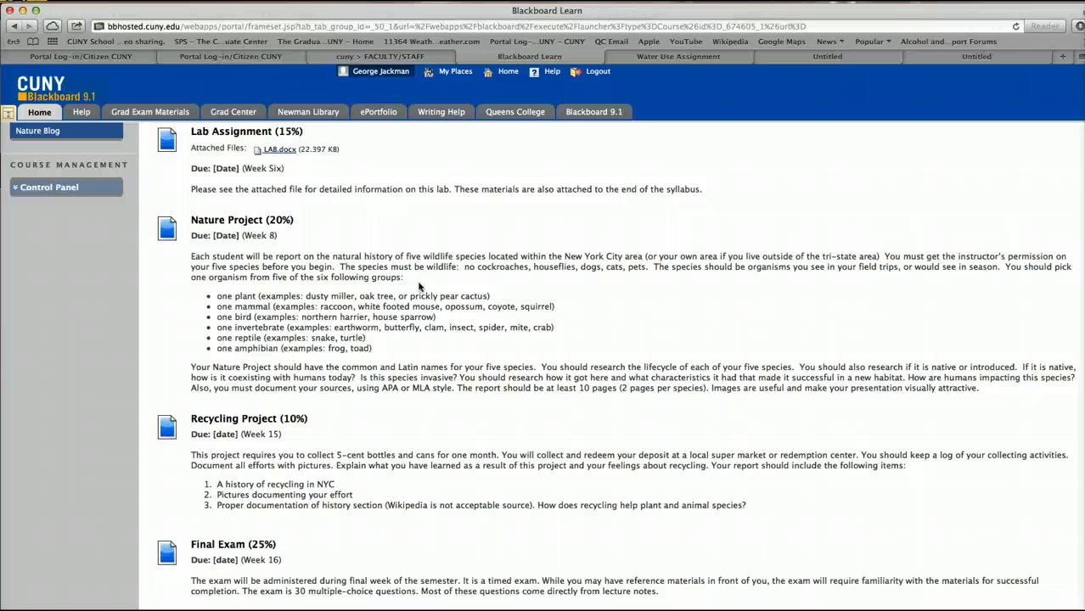
pyautogui.scroll(2, 419, 287)
pyautogui.scroll(-2, 419, 287)
pyautogui.scroll(8, 419, 287)
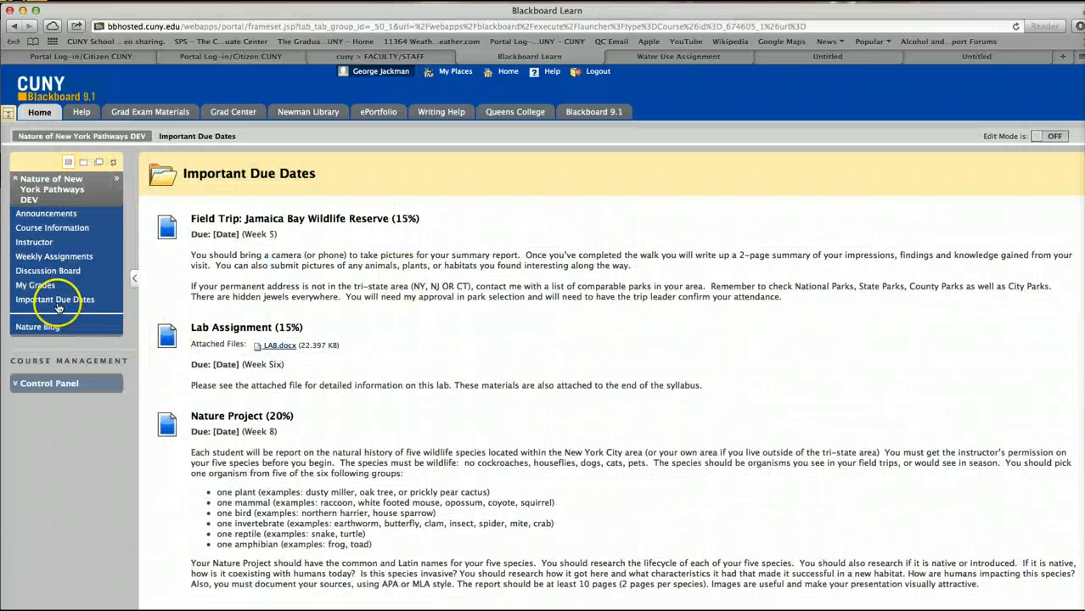
# Step: Open the Nature Journal from the course's Nature Blog and view its existing post
pyautogui.click(53, 327)
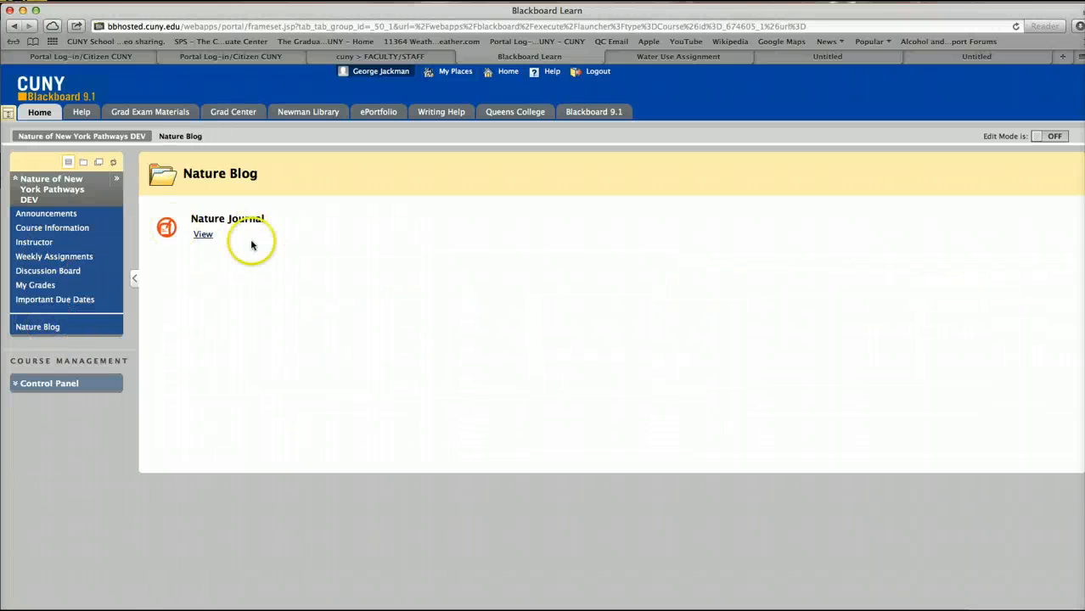
pyautogui.click(202, 236)
pyautogui.click(202, 236)
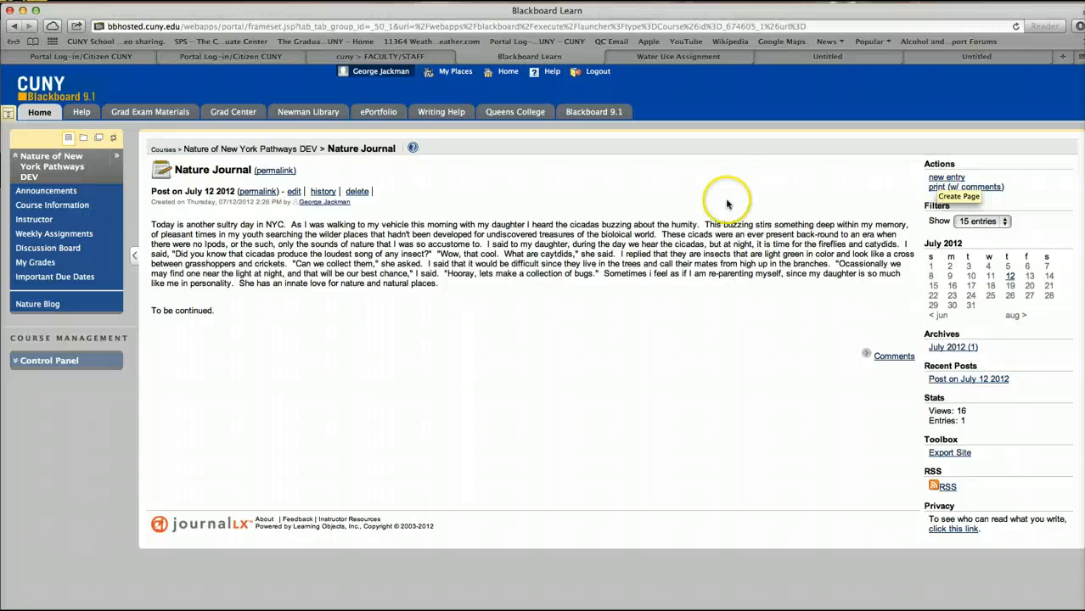
# Step: Draft a new Nature Journal entry reading "I saw a robin today." and discard it without saving
pyautogui.click(943, 177)
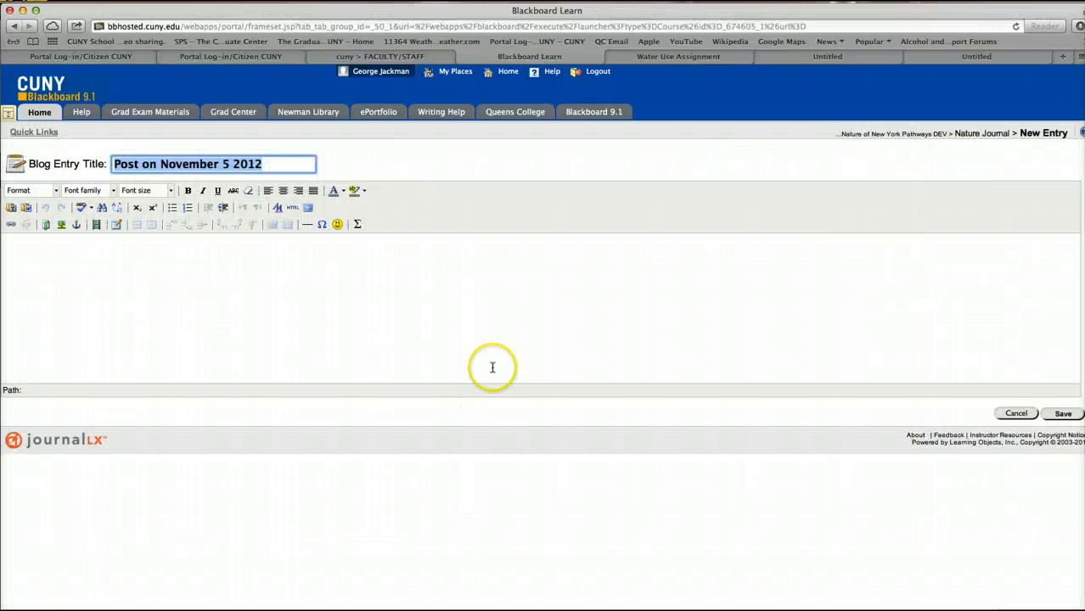
pyautogui.click(494, 308)
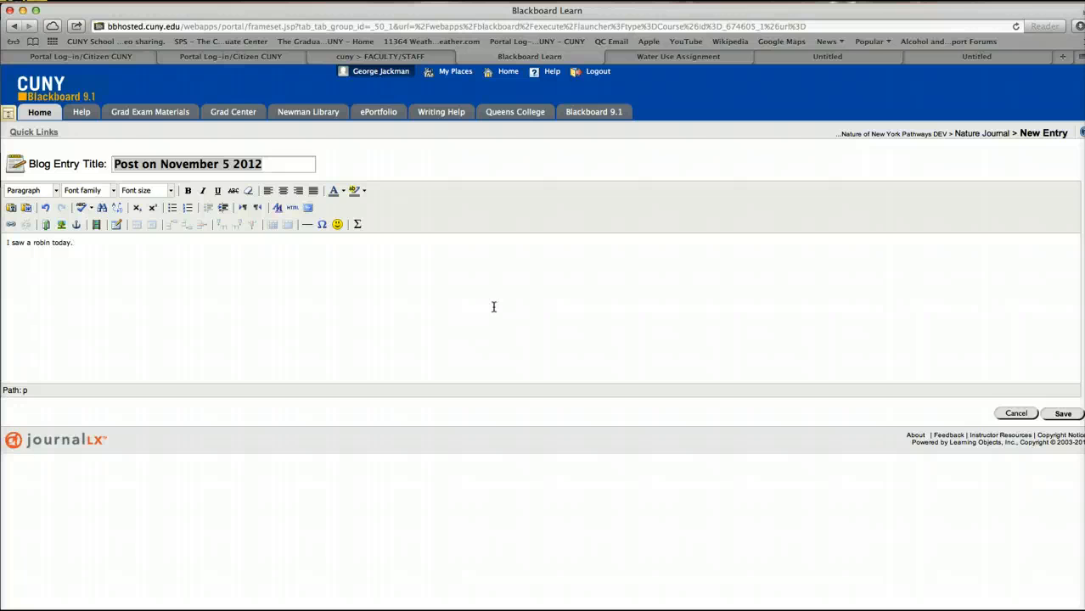
pyautogui.click(1015, 413)
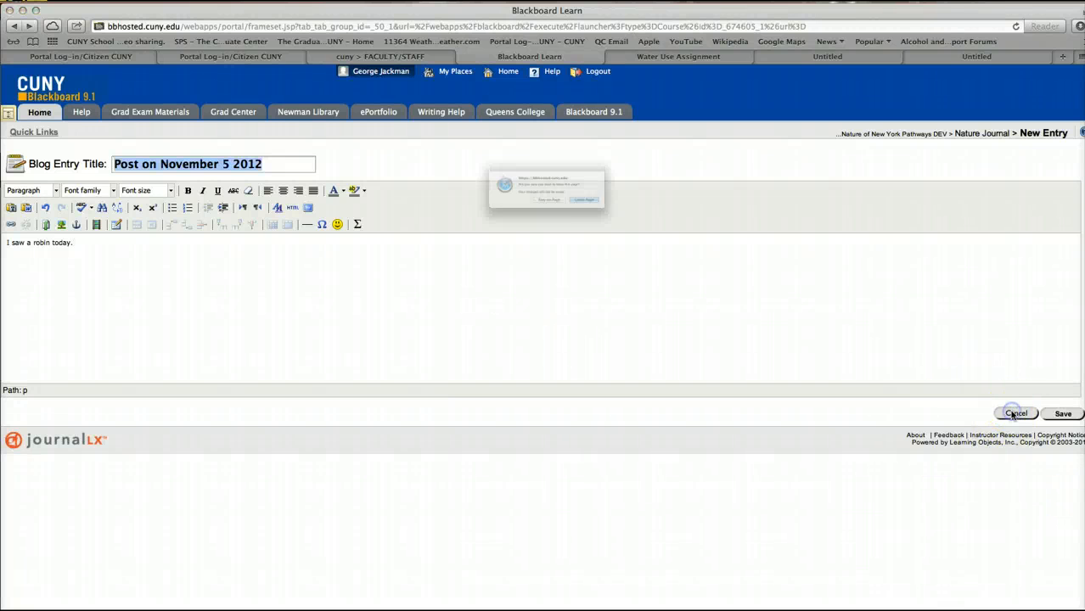
pyautogui.click(635, 218)
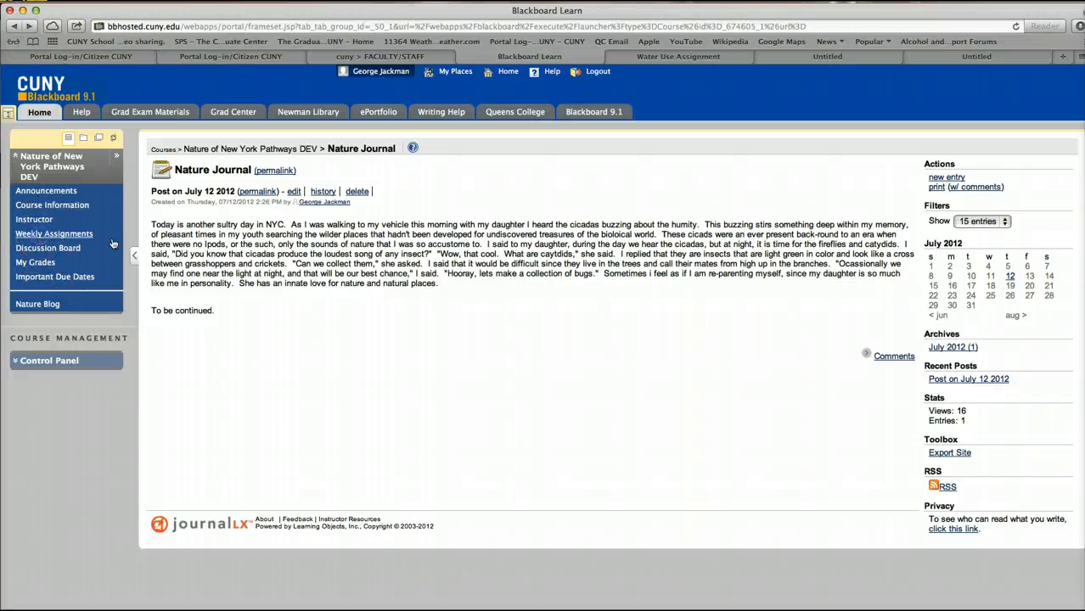
# Step: Browse the Weekly Assignments list of weekly topics and expand the course's Control Panel
pyautogui.click(112, 242)
pyautogui.scroll(-20, 545, 318)
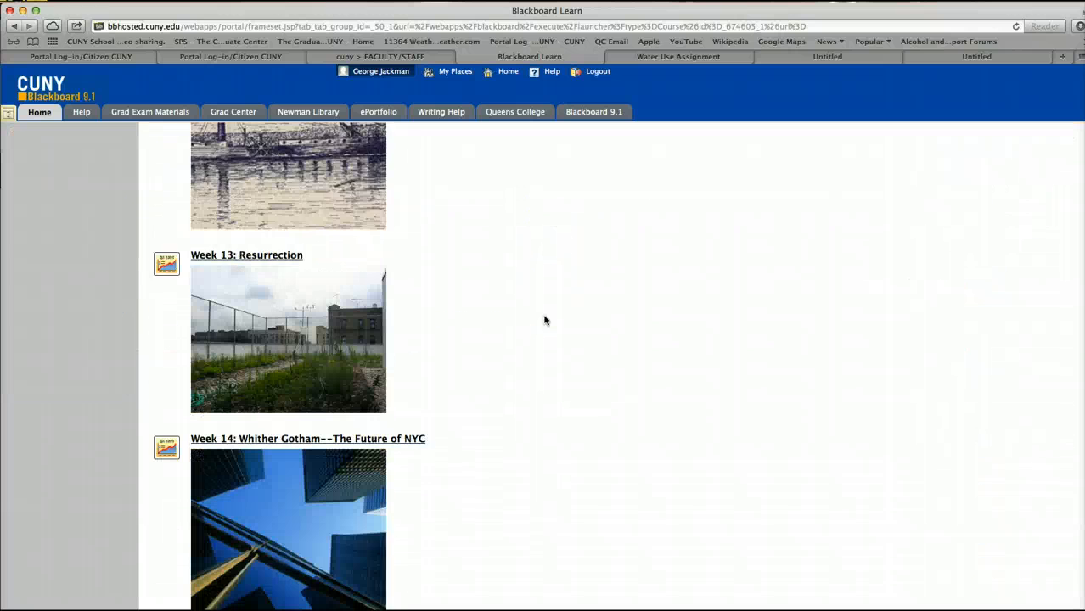
pyautogui.scroll(-4, 545, 320)
pyautogui.scroll(20, 545, 320)
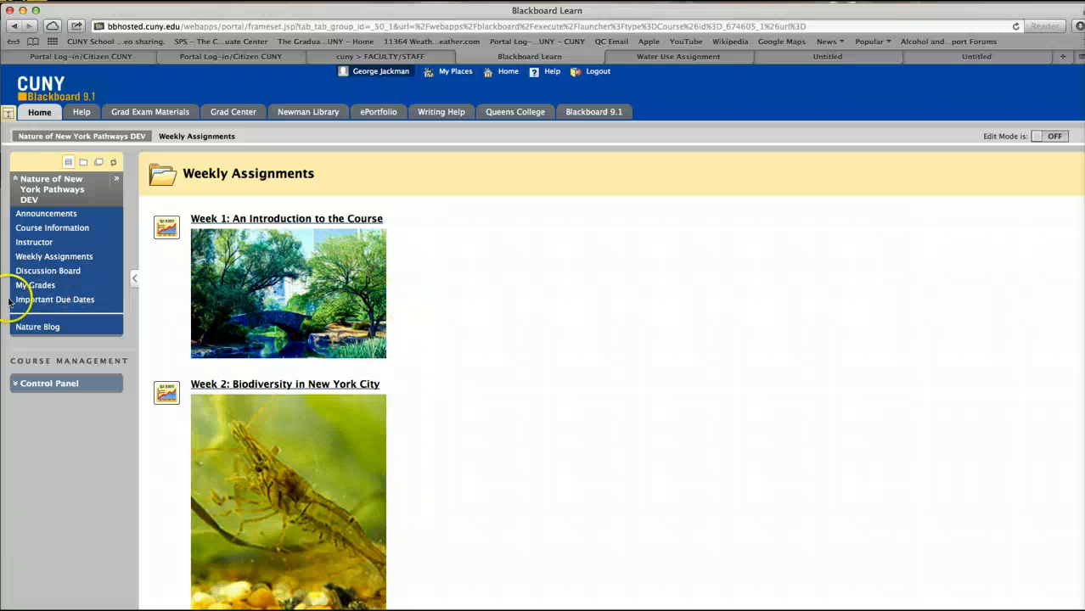
pyautogui.click(17, 387)
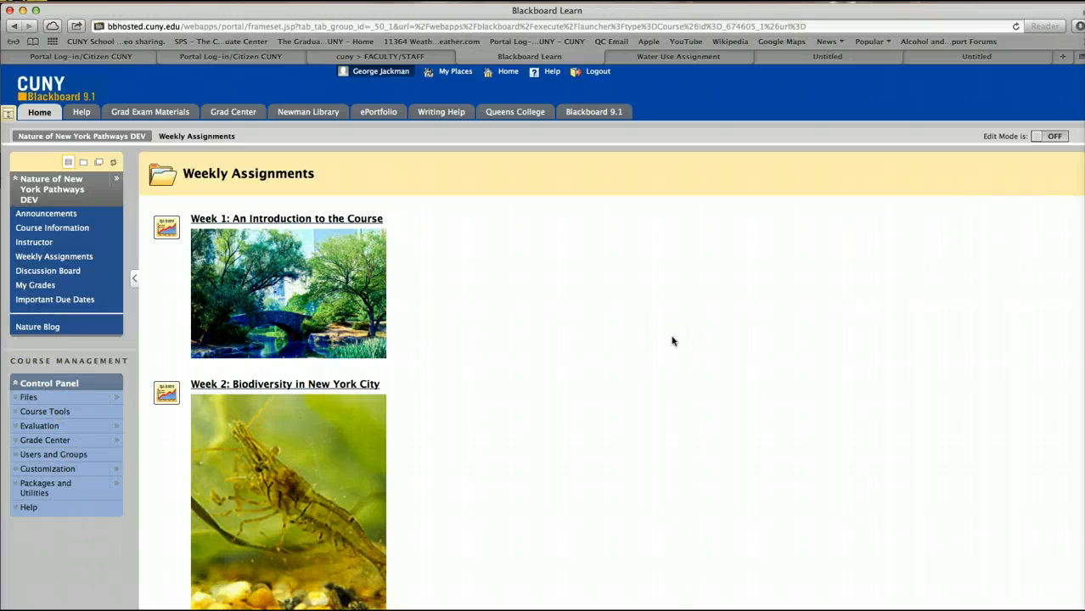
pyautogui.scroll(-10, 672, 342)
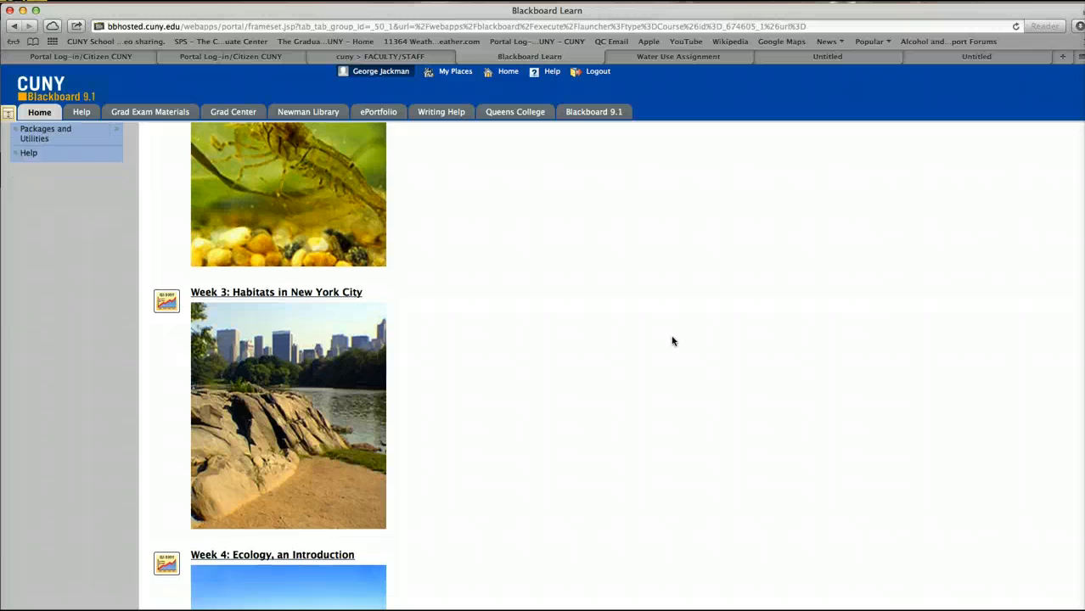